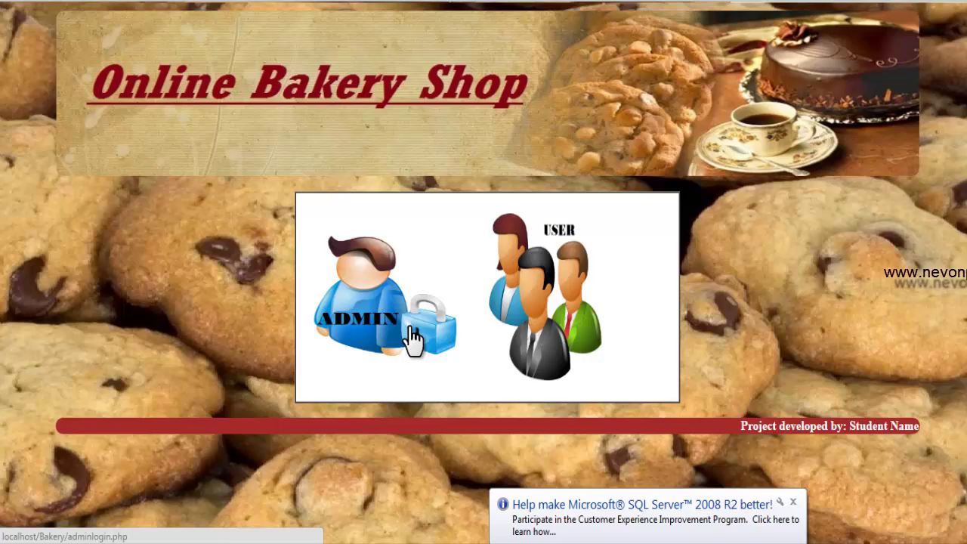
- Sign in through the ADMIN login with the admin credentials to reach Product Entry
click(414, 337)
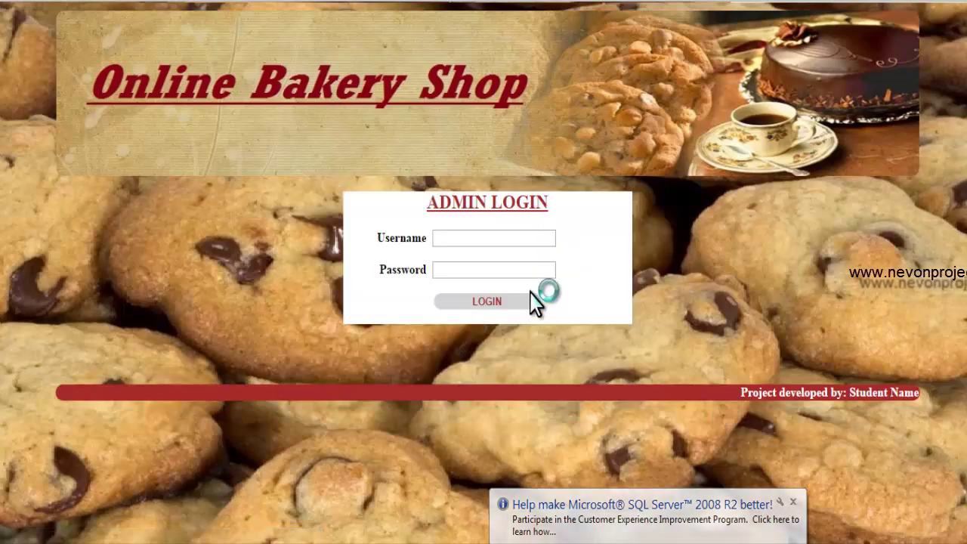
click(484, 238)
text(admin)
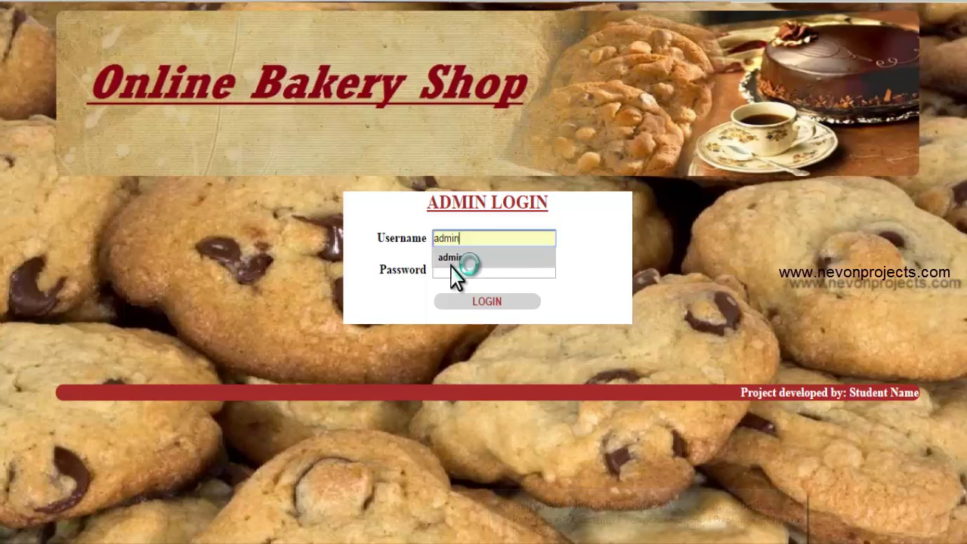
click(454, 273)
text(admi)
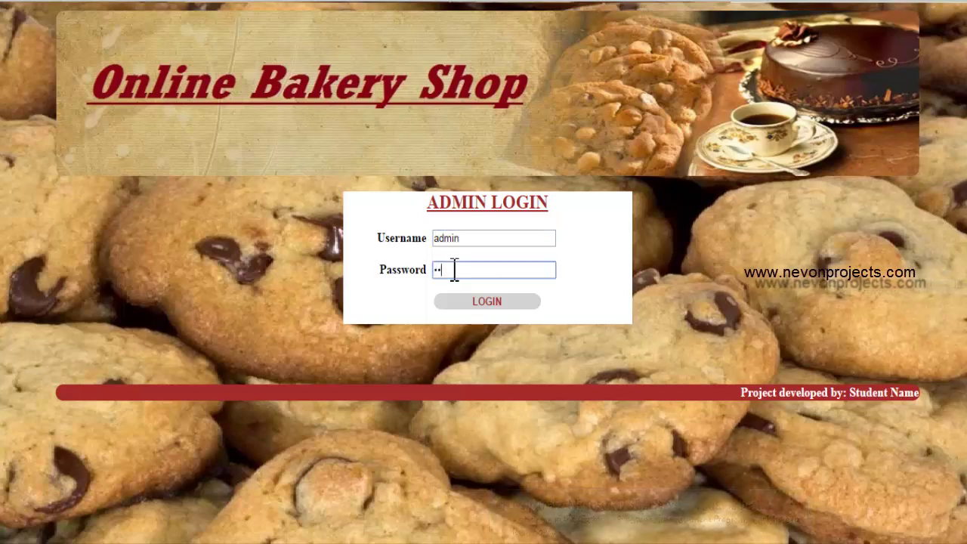
text(n)
click(487, 307)
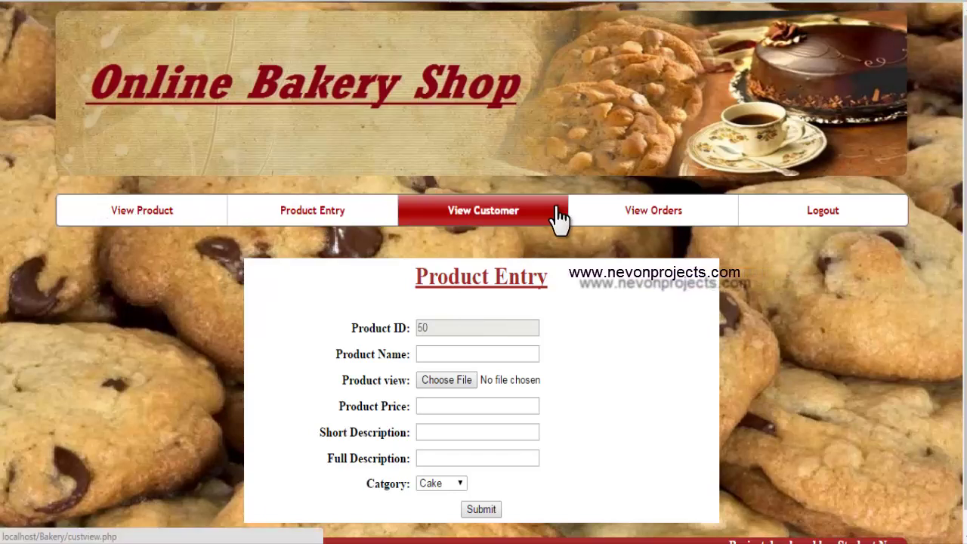
- Open View Product and scroll through the Product Details table of prices and categories
click(129, 216)
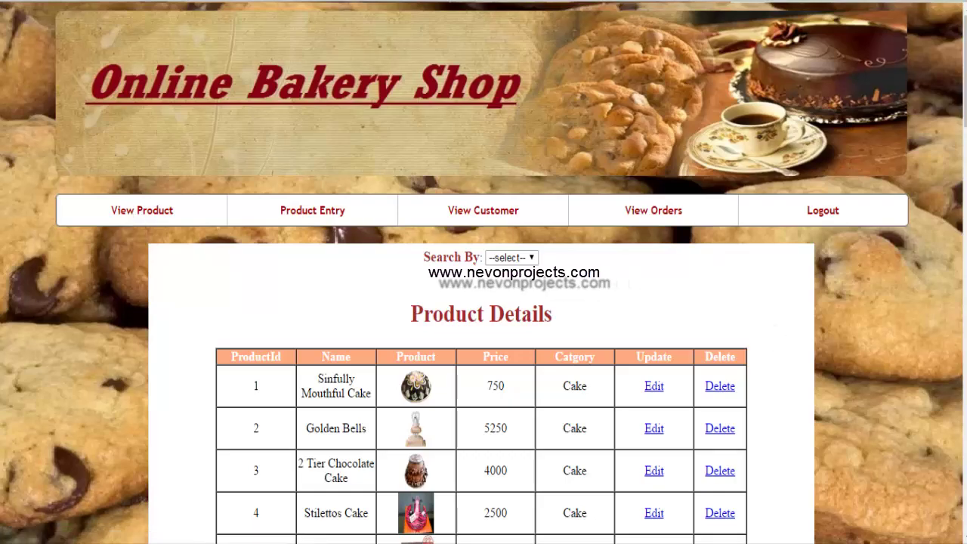
scroll(484, 302, down, 5)
scroll(483, 302, up, 4)
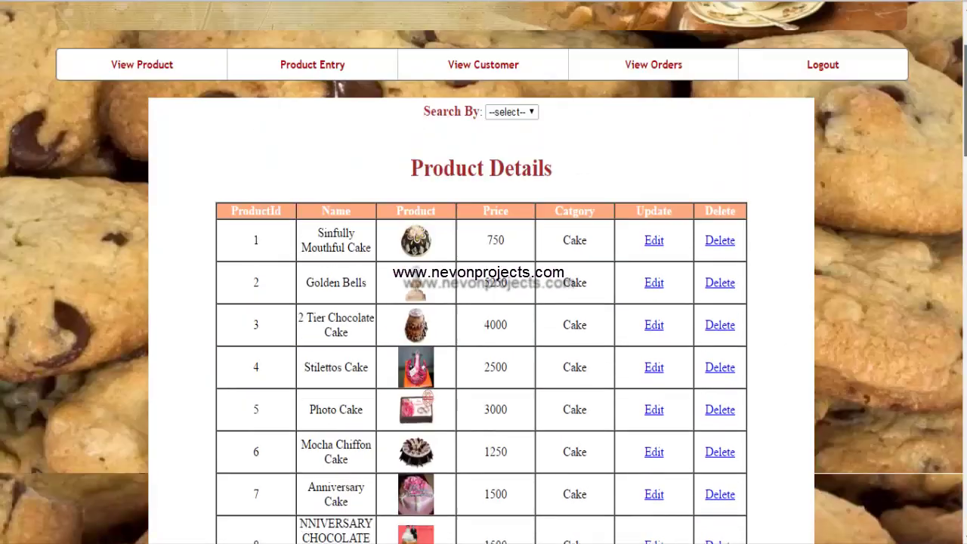
scroll(514, 181, down, 1)
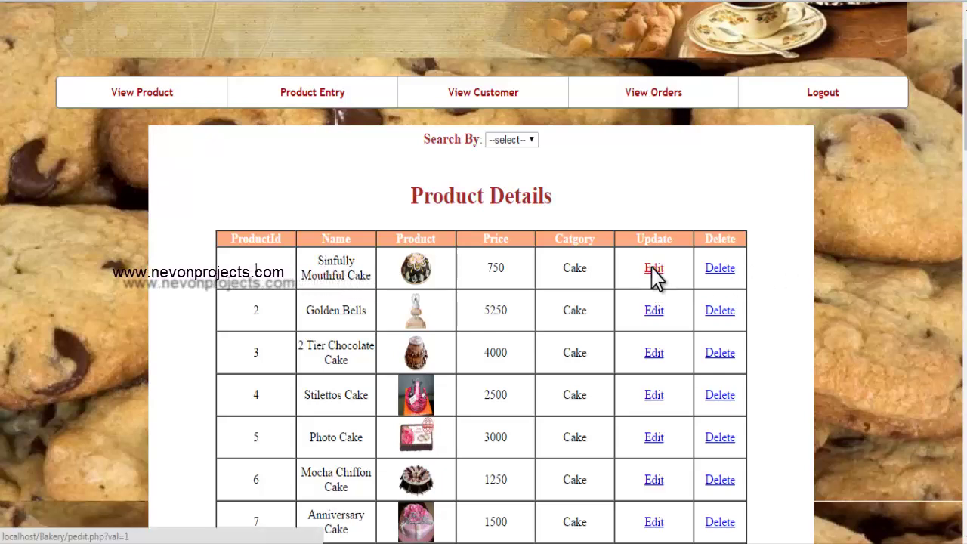
- Edit Sinfully Mouthful Cake and update its price from 750 to 500
click(652, 270)
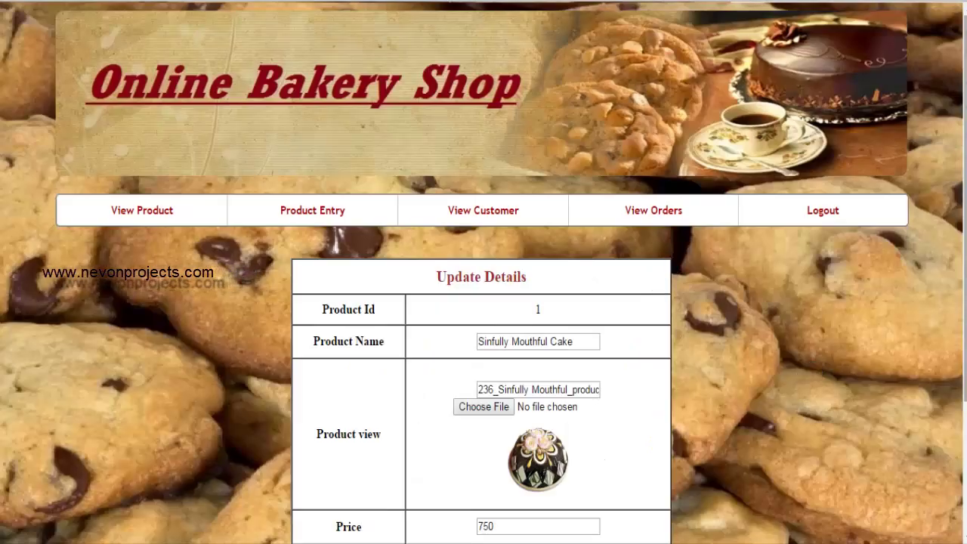
scroll(484, 272, down, 2)
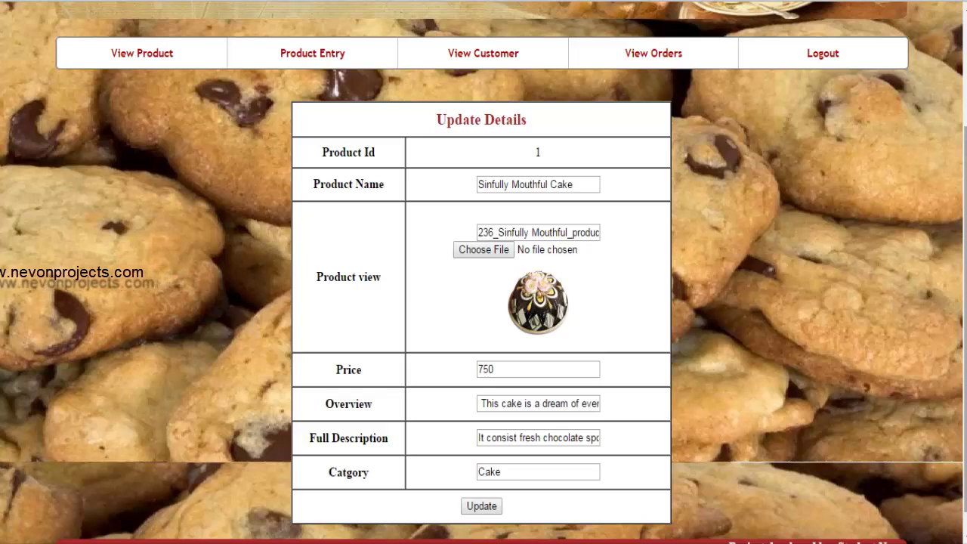
click(529, 372)
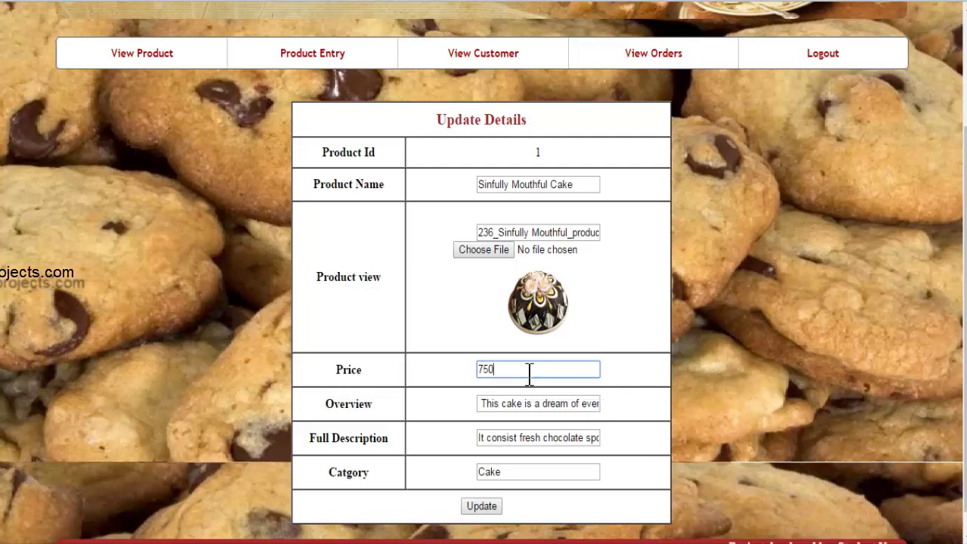
text(5)
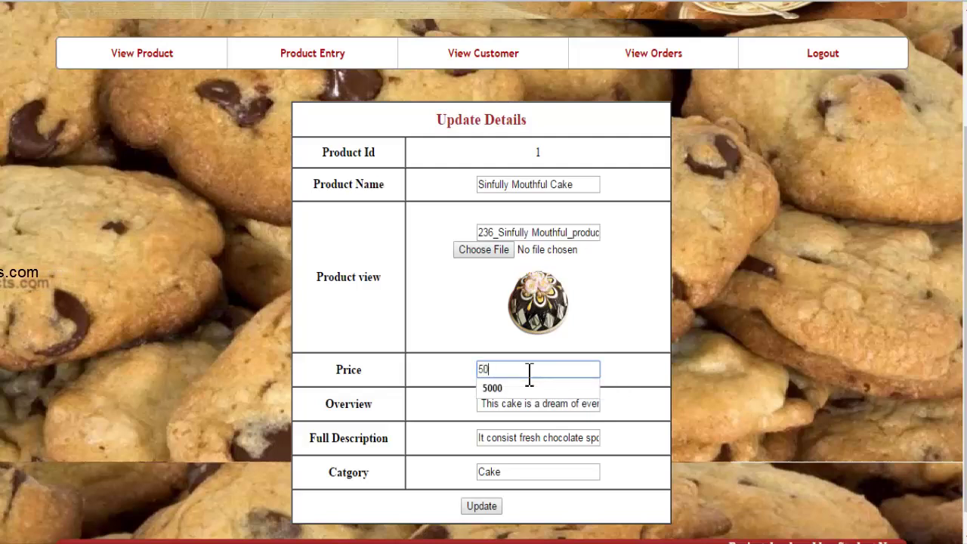
click(482, 507)
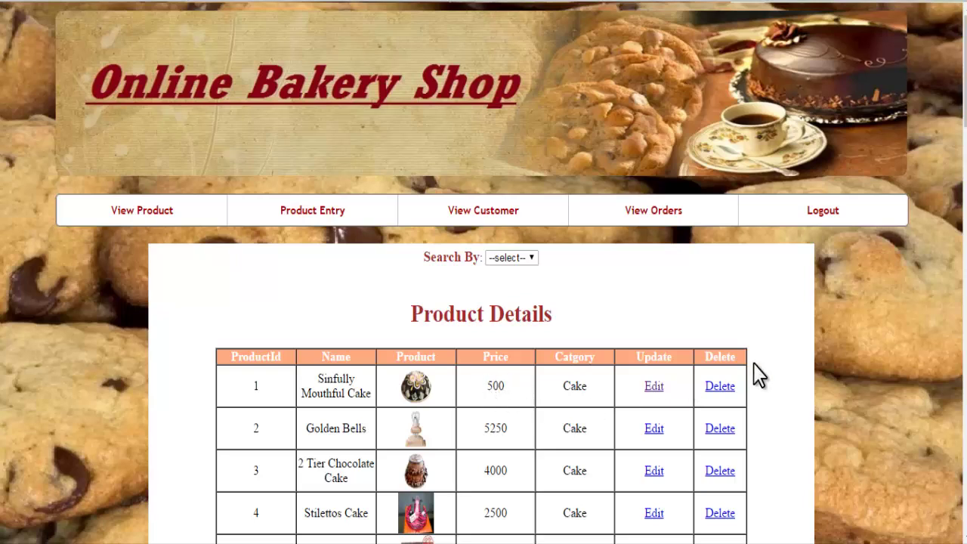
- Search products by Name for 'bells', returning Golden Bells (ID 2, price 5250)
click(507, 259)
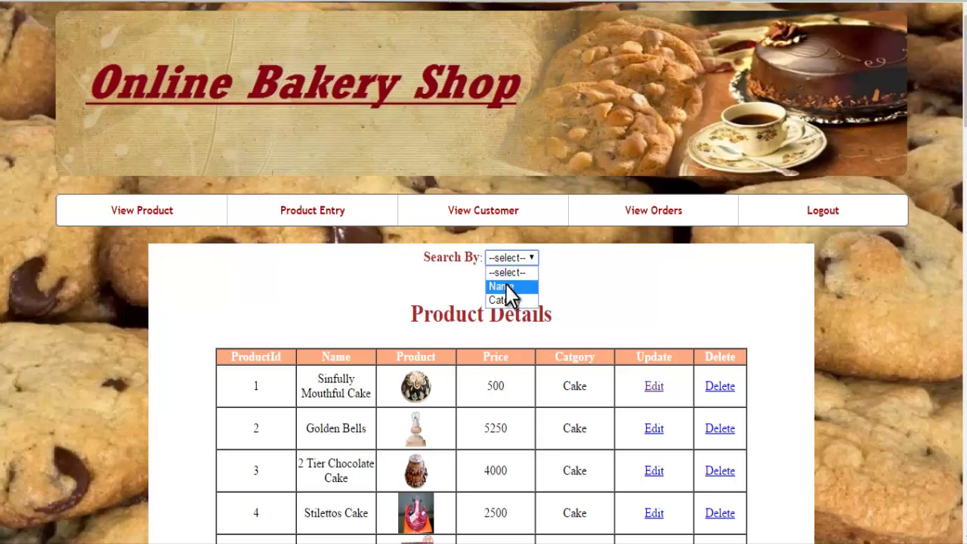
click(507, 288)
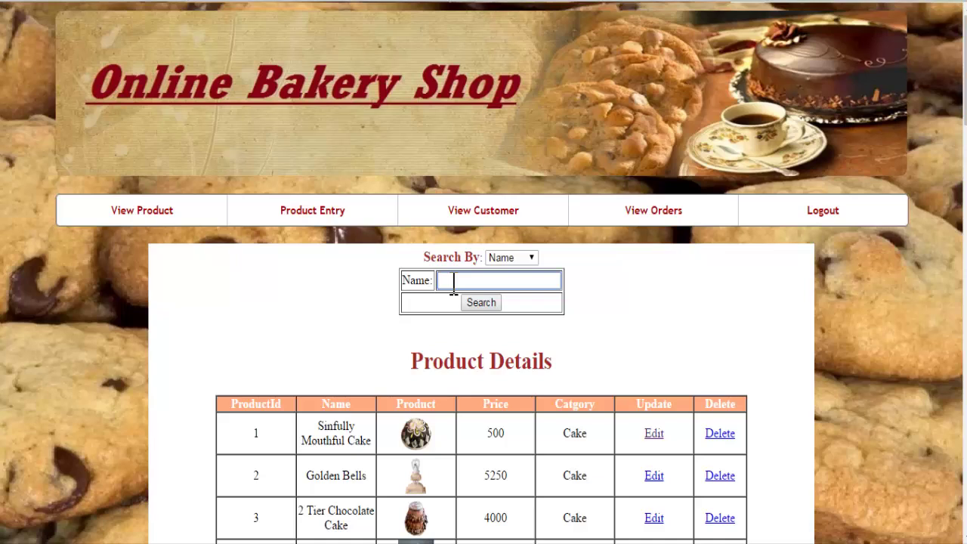
text(bells)
click(495, 304)
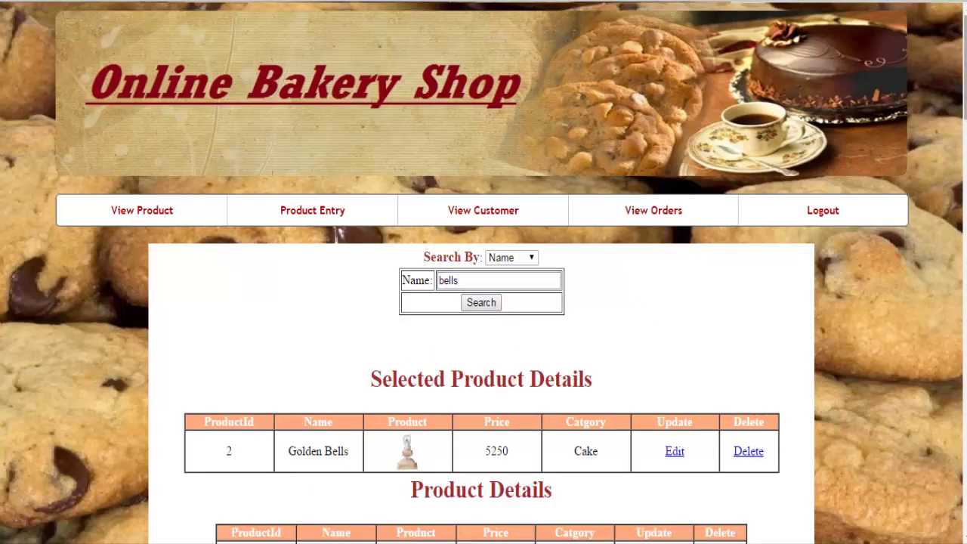
scroll(483, 272, down, 3)
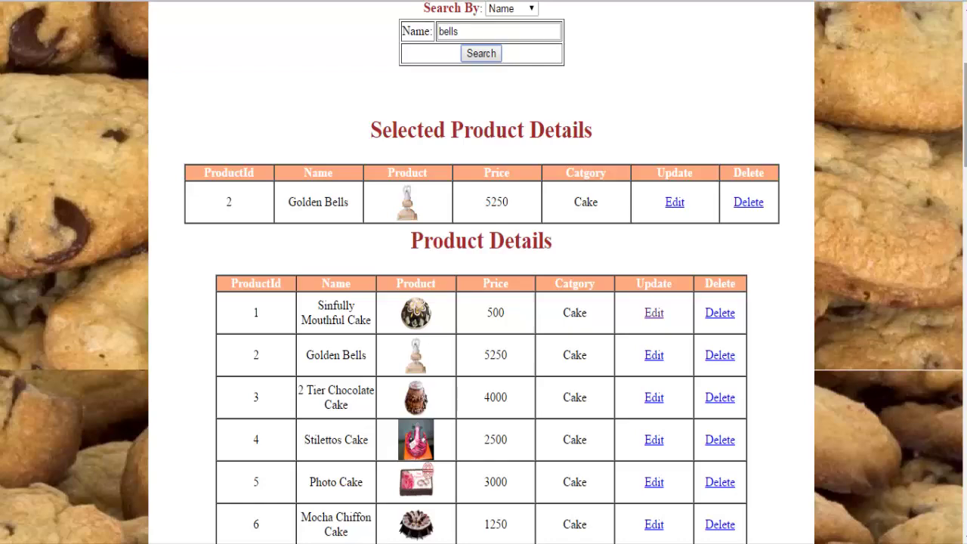
scroll(511, 274, up, 4)
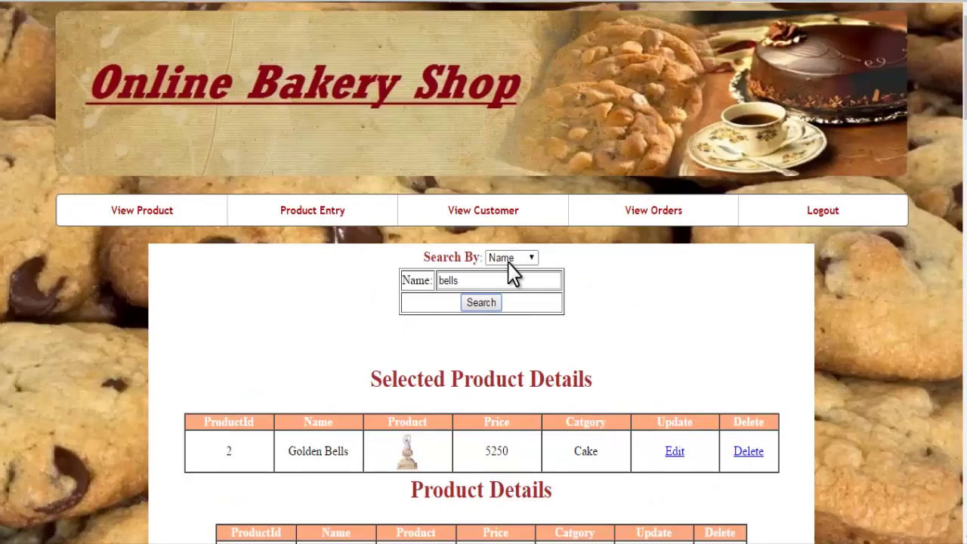
- Switch Search By to Category and run a search with the misspelled term 'pasteries'
click(509, 262)
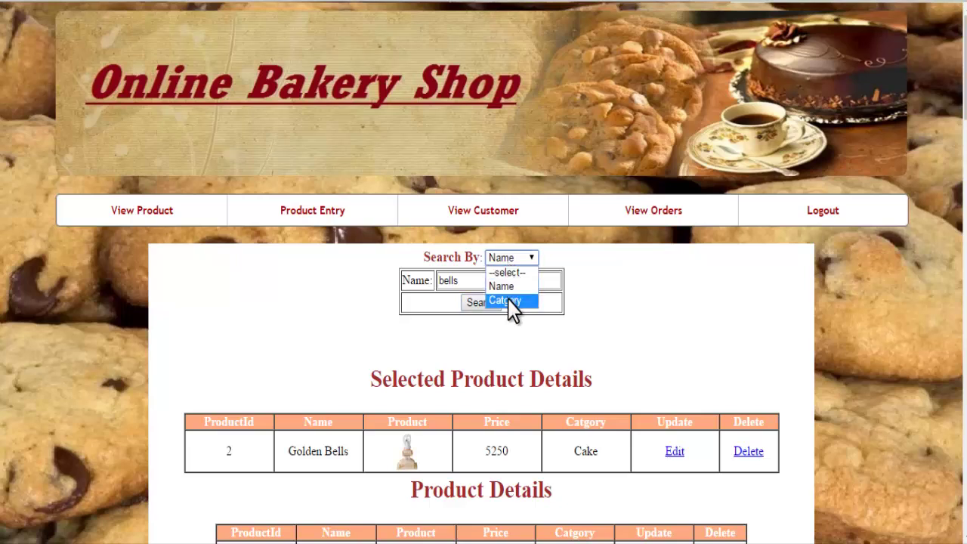
click(506, 300)
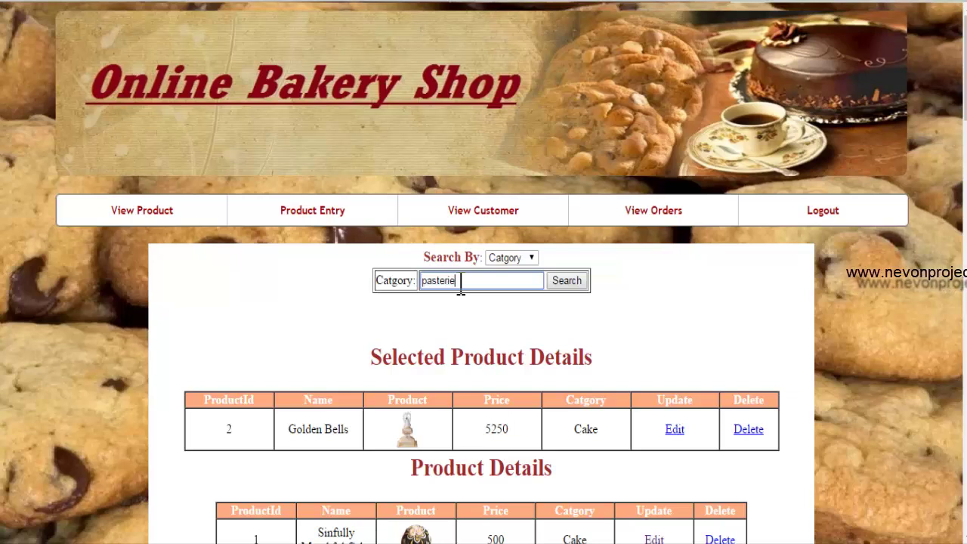
click(572, 283)
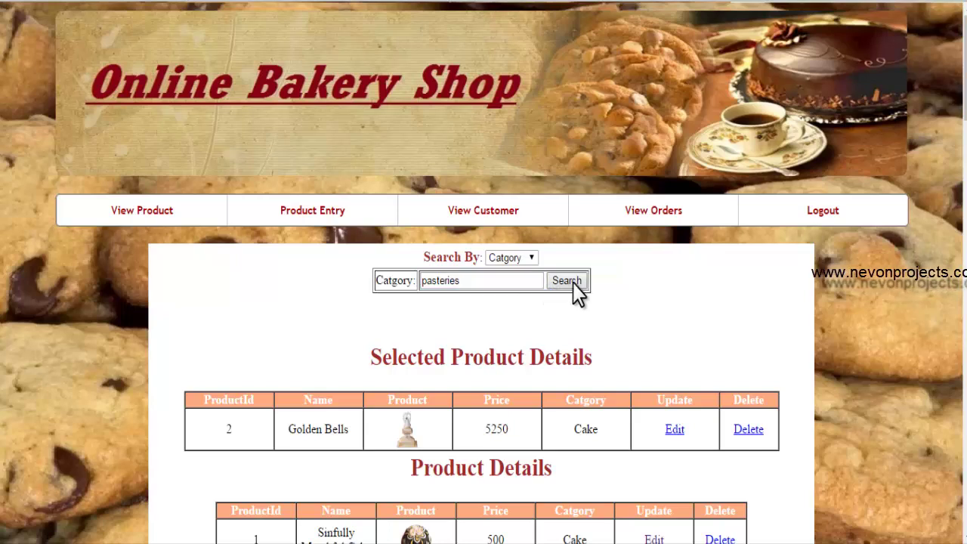
click(468, 280)
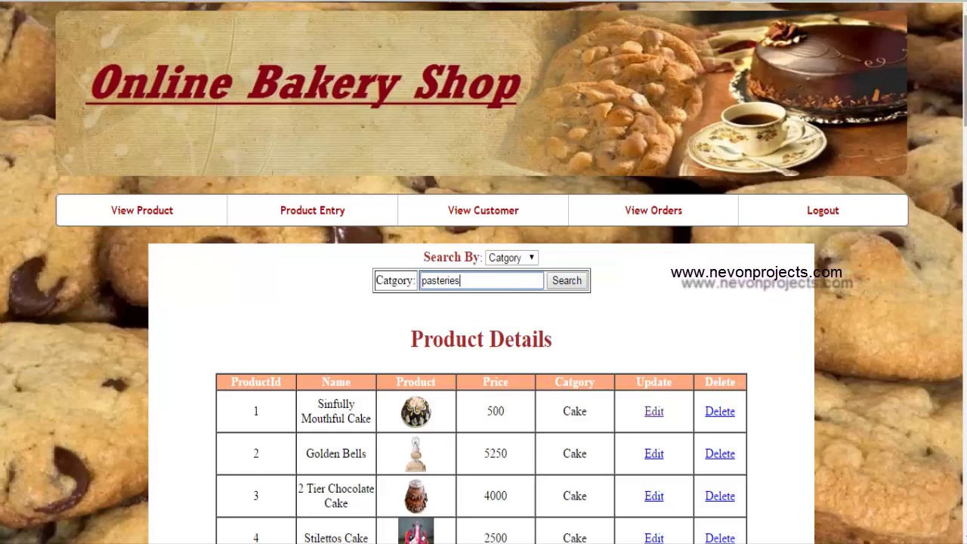
scroll(483, 302, down, 10)
scroll(483, 302, up, 10)
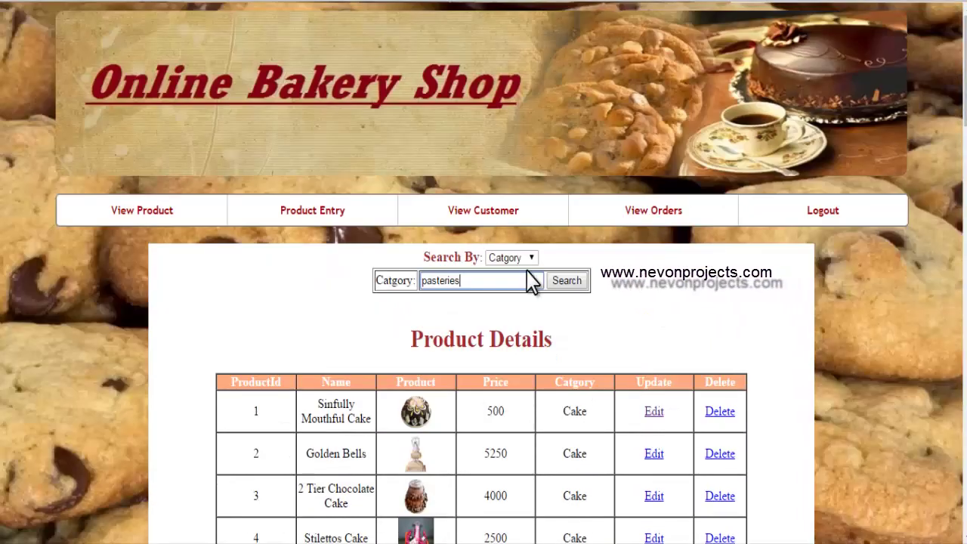
- Correct the term to 'pastries' and list Pastries items from Angel cake to Fruitcake
click(448, 280)
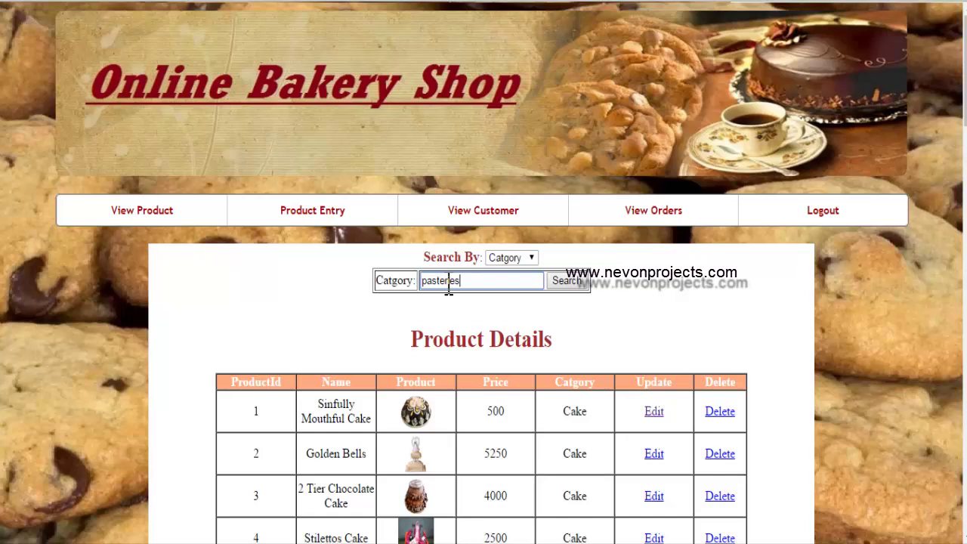
key(BackSpace)
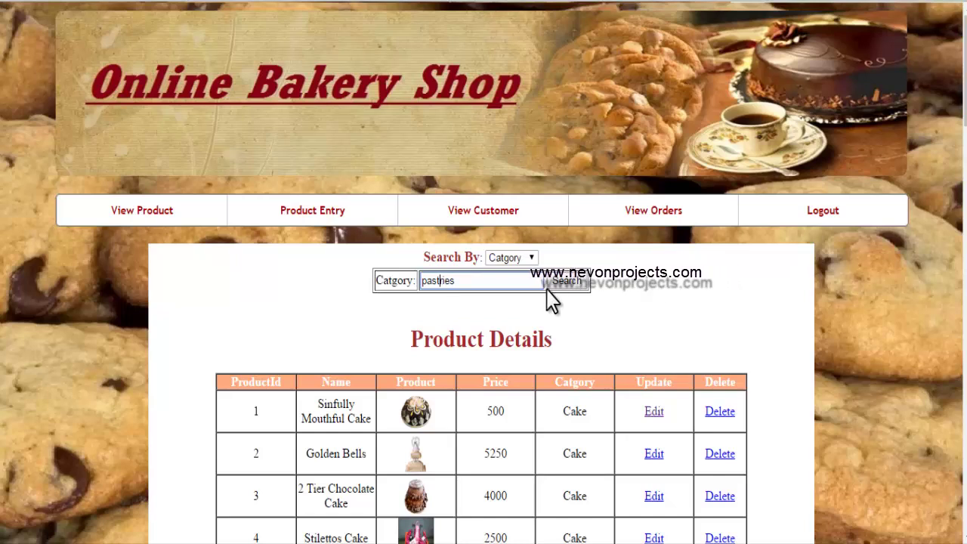
click(572, 280)
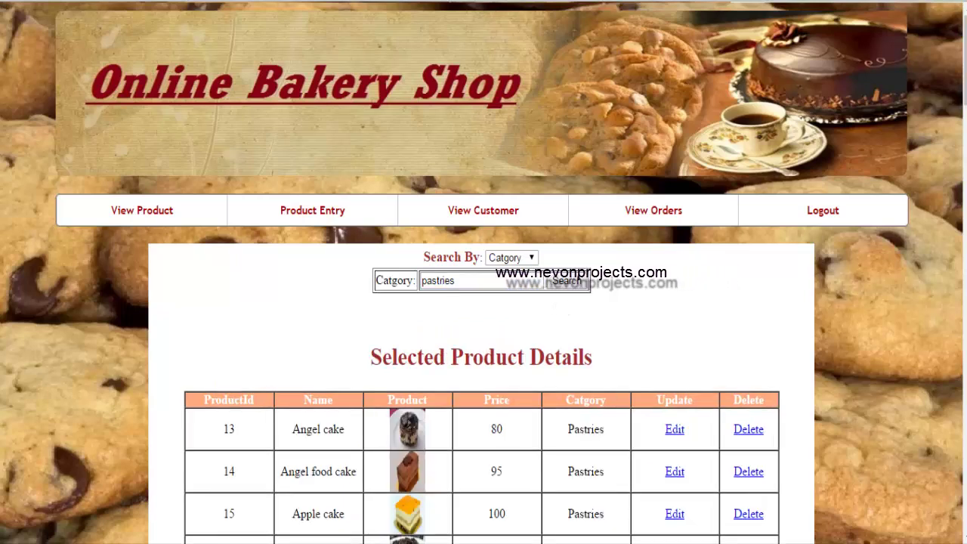
scroll(483, 302, down, 8)
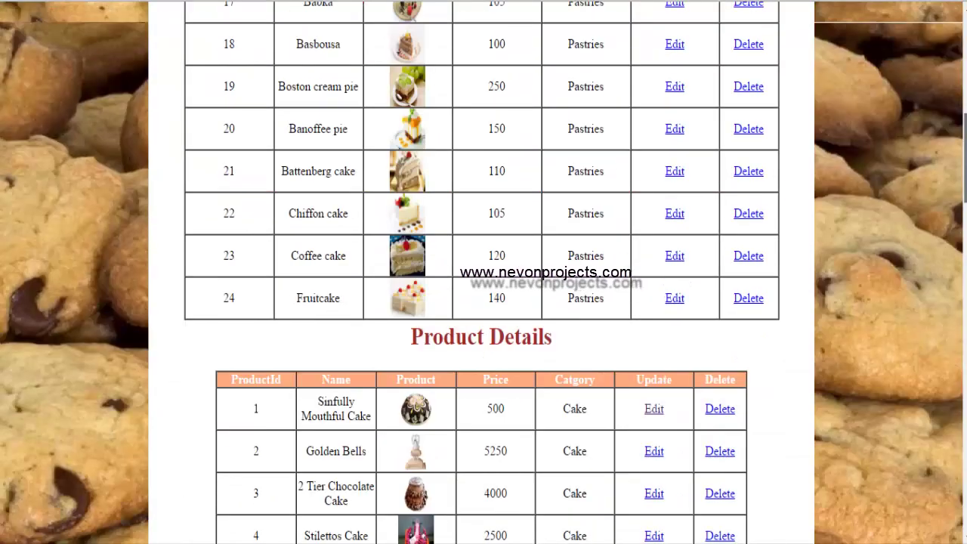
scroll(484, 302, up, 4)
scroll(483, 302, up, 1)
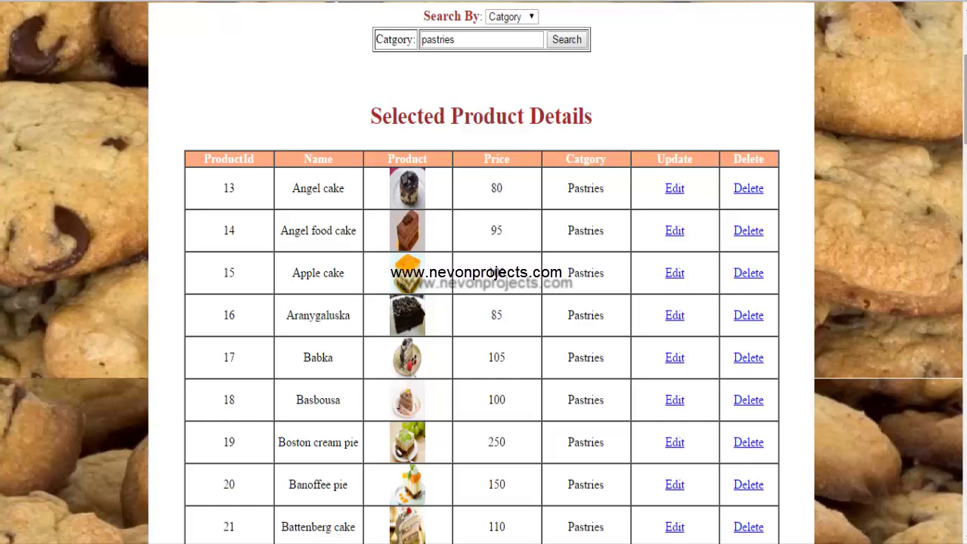
scroll(483, 302, up, 5)
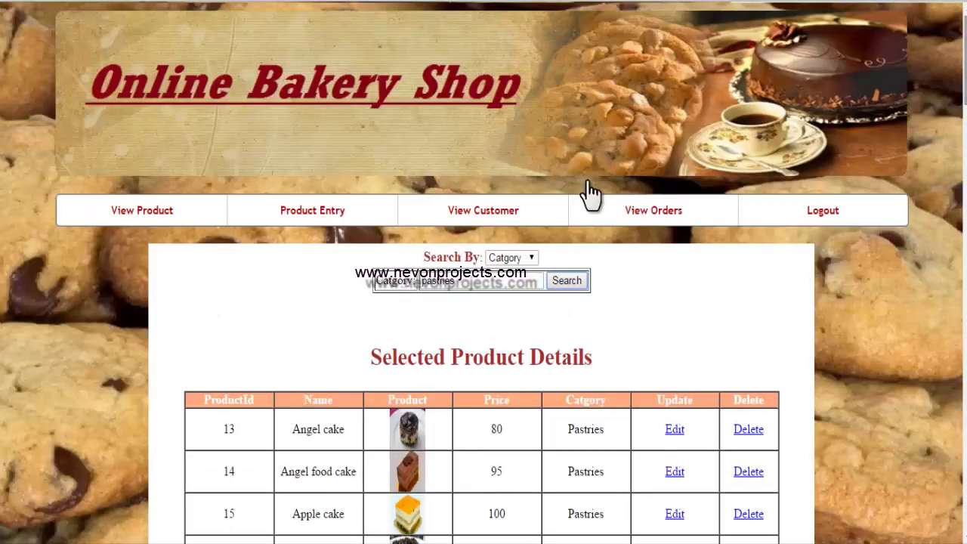
- Open the add-product form and attach the first cake image from C:\wamp\www\Bakery\images
click(289, 222)
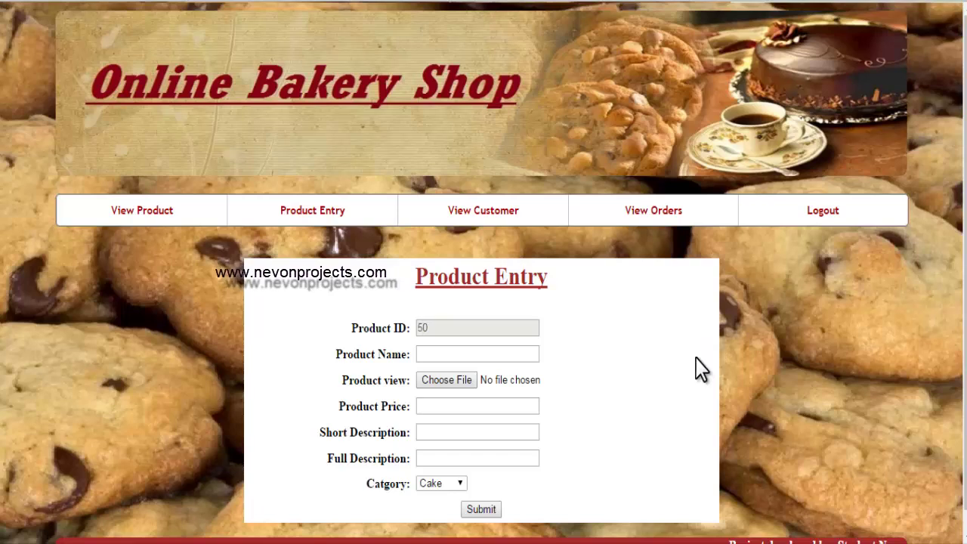
click(423, 358)
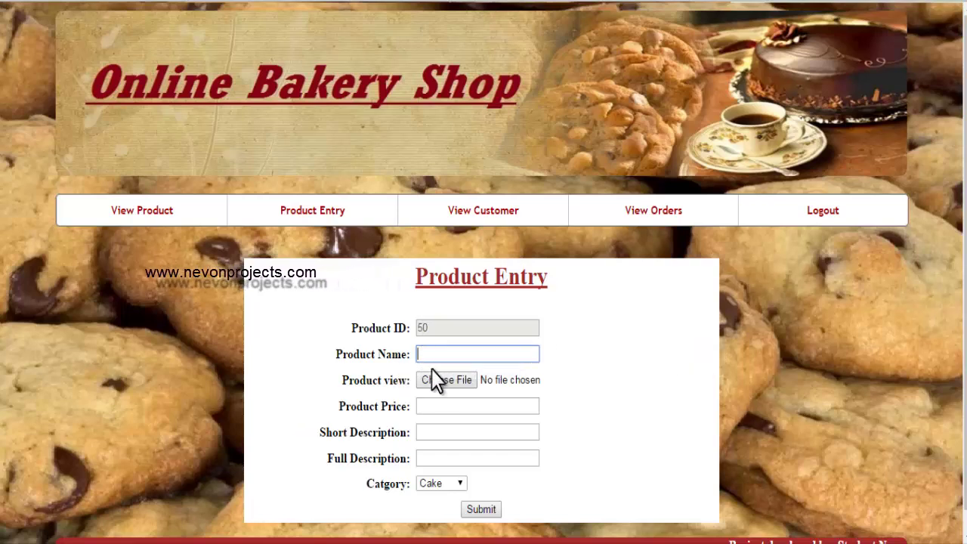
click(445, 391)
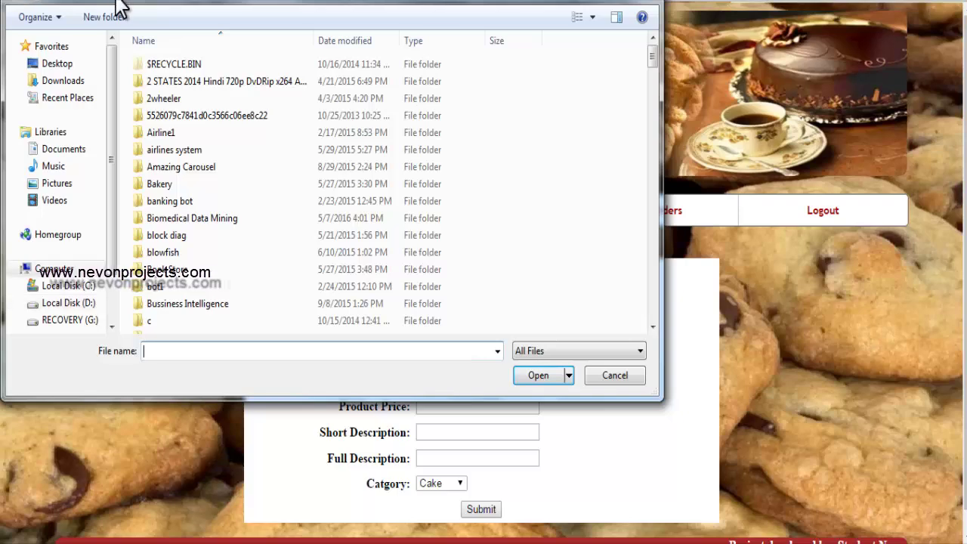
click(50, 268)
double_click(227, 78)
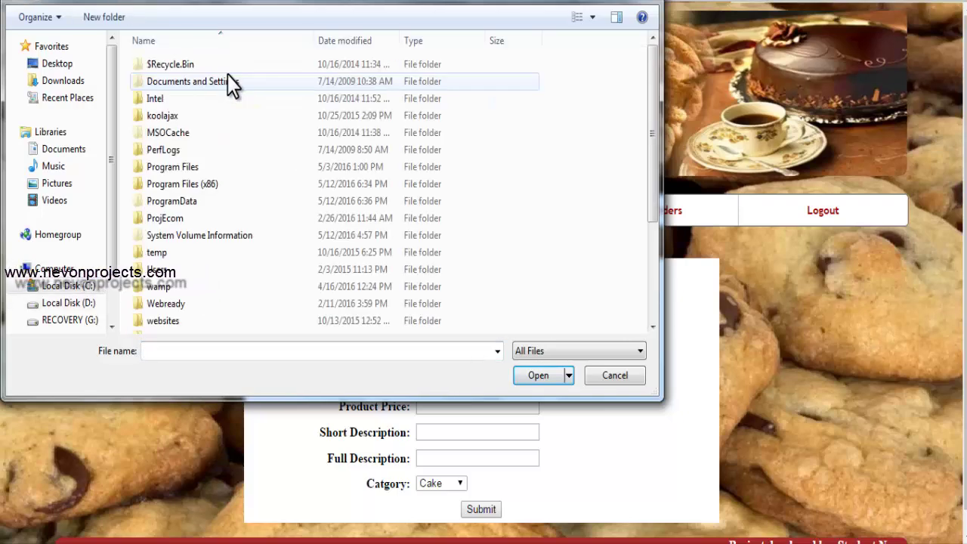
double_click(157, 285)
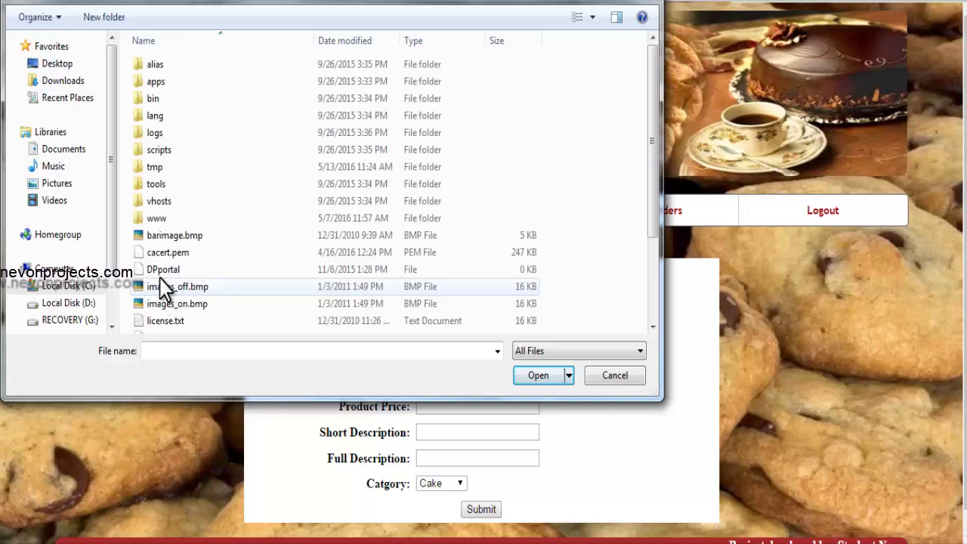
double_click(157, 217)
double_click(160, 83)
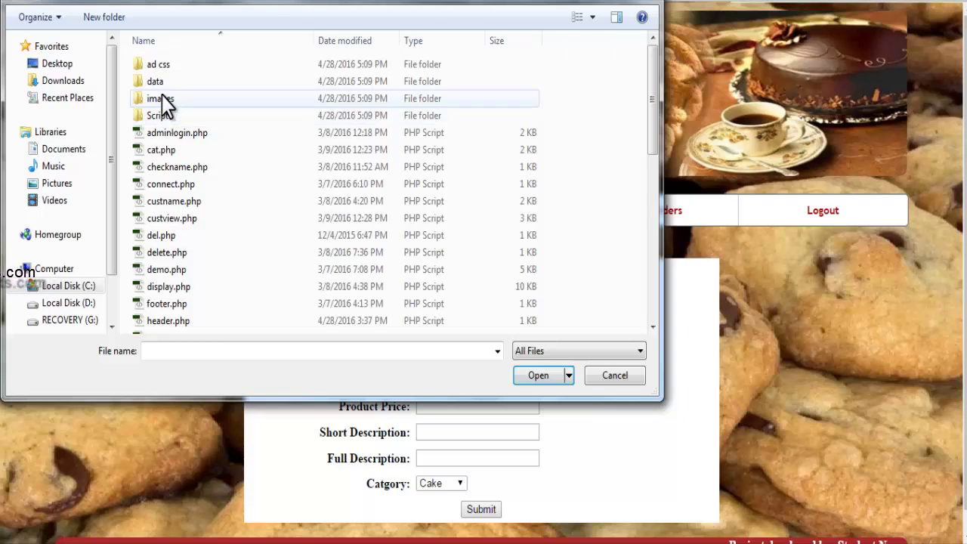
double_click(161, 99)
click(173, 70)
double_click(173, 70)
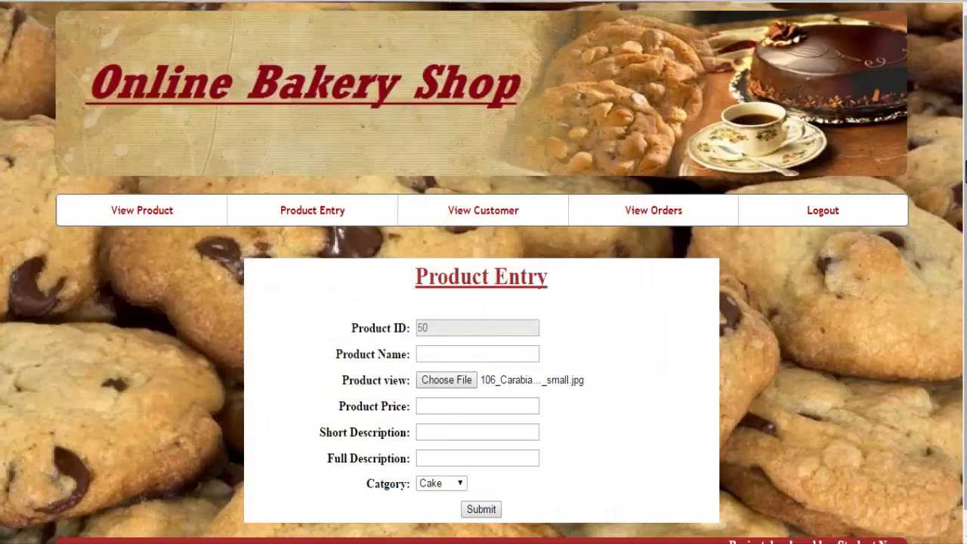
scroll(756, 363, down, 1)
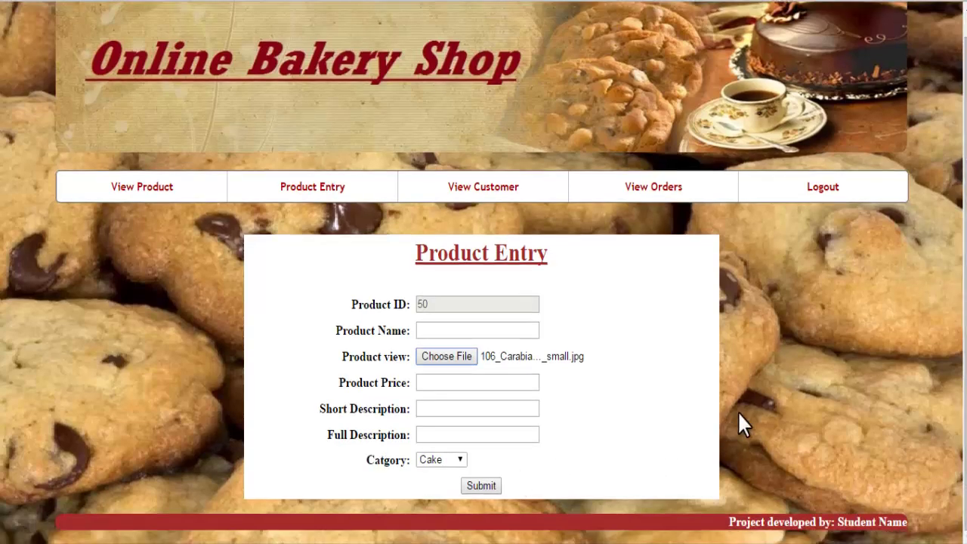
- View the registered customers, then the Order Details with orders totalling 750 and 95
click(464, 186)
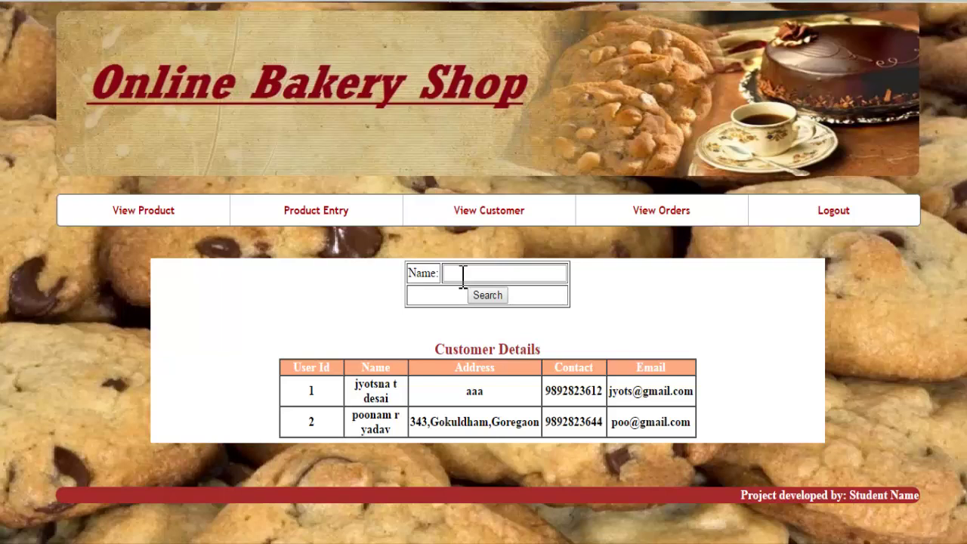
click(659, 215)
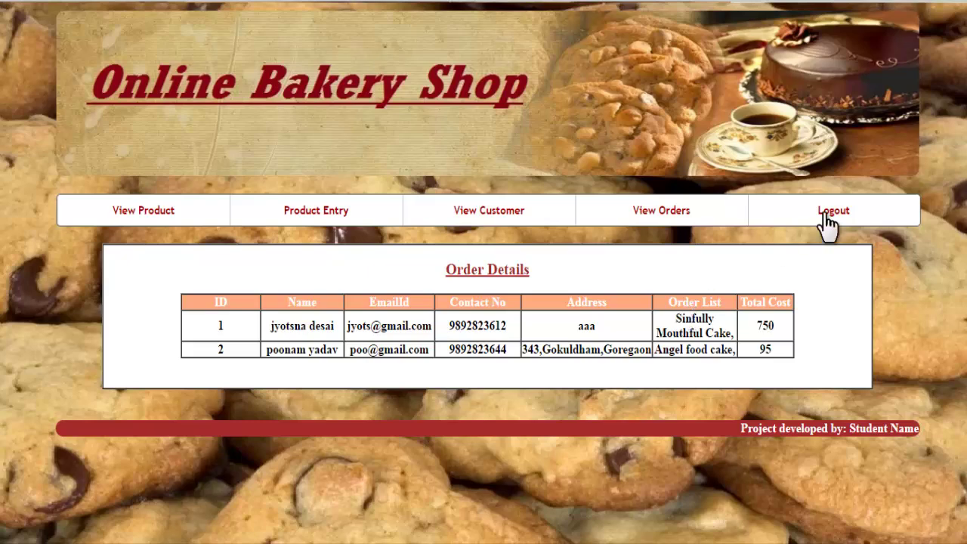
- Log out of admin, attempt a customer login, then return to the login page
click(841, 219)
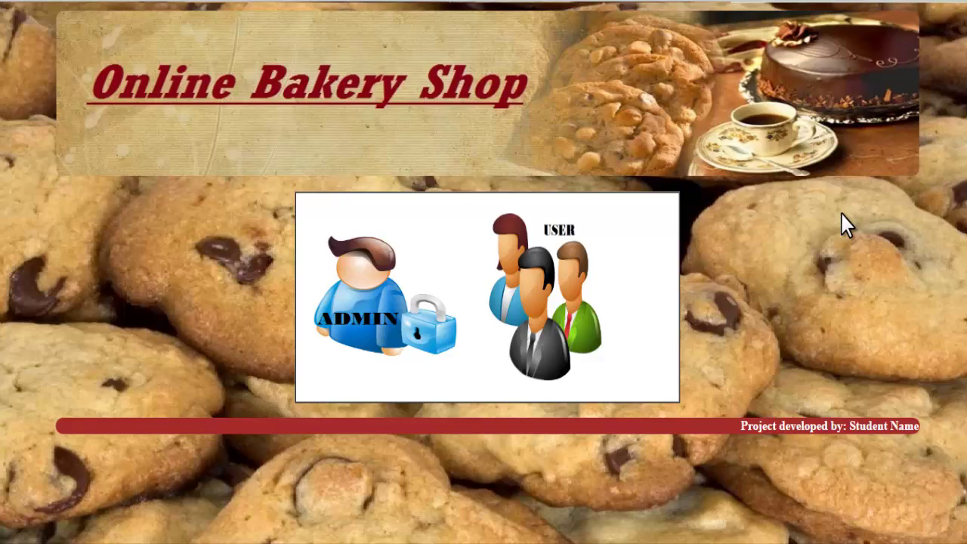
click(587, 321)
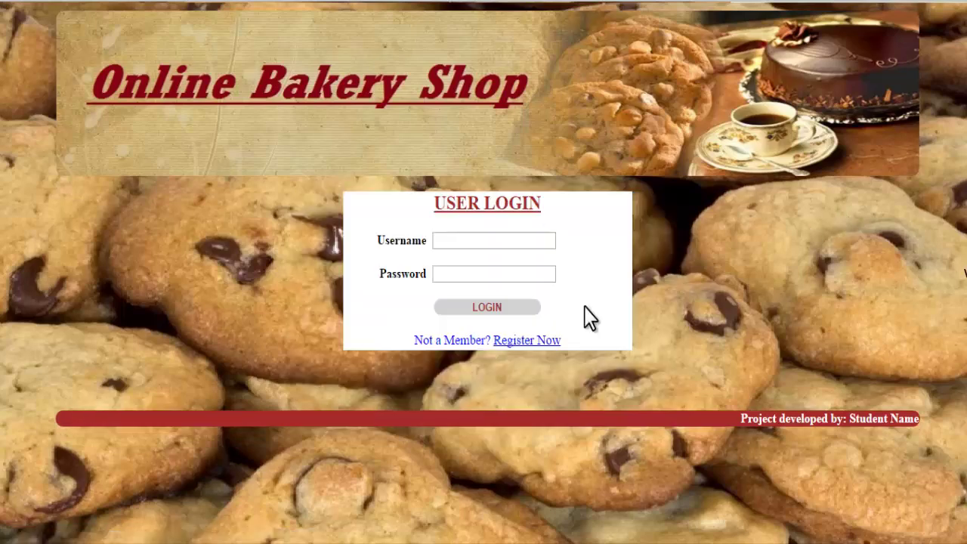
text(abc)
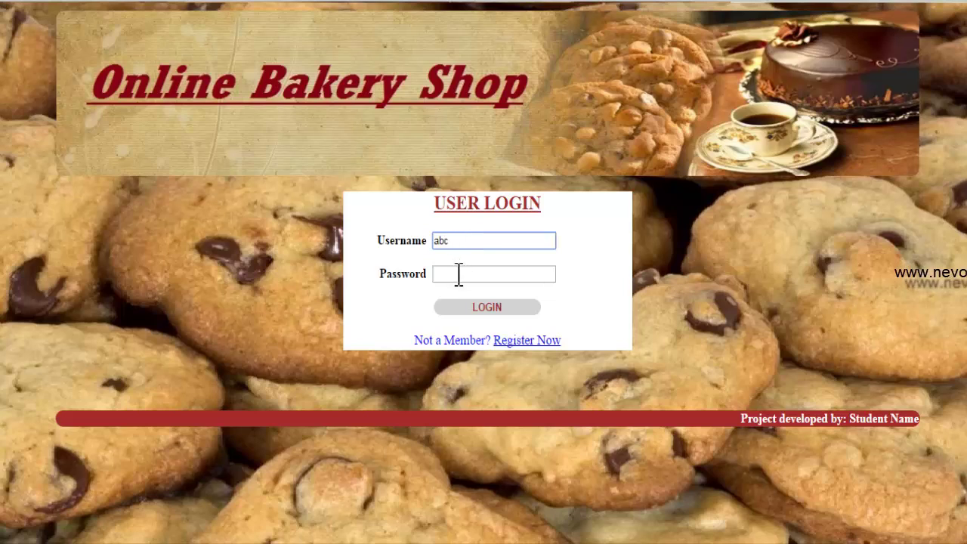
click(458, 273)
text(abc)
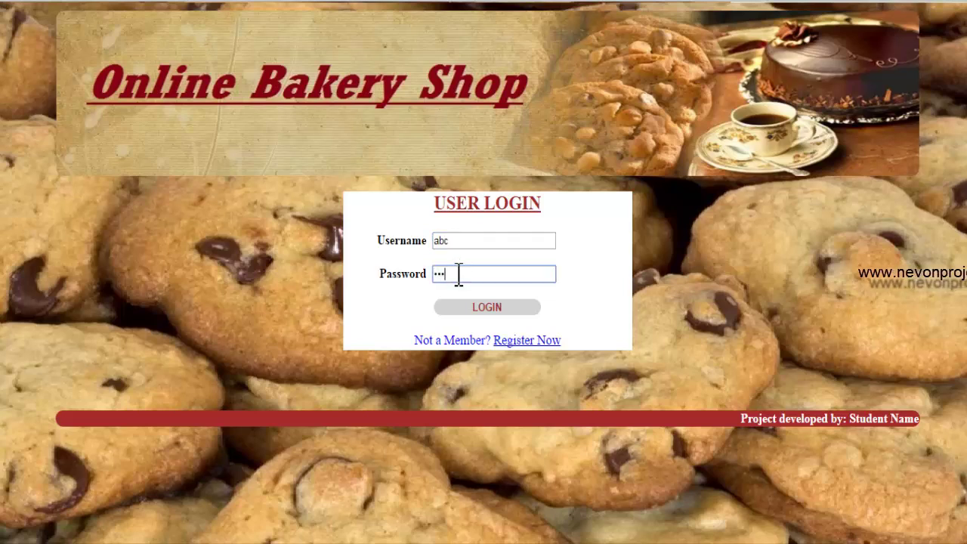
click(477, 308)
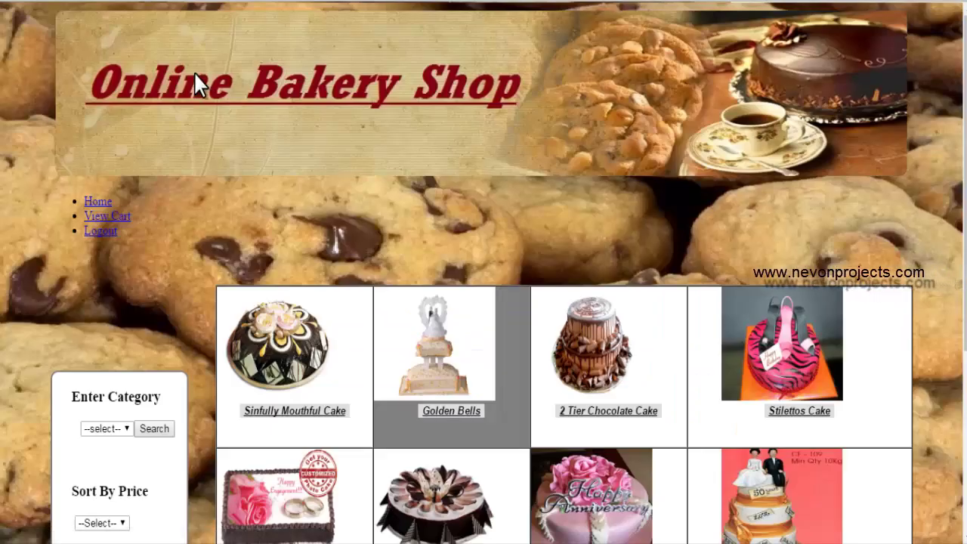
click(18, 5)
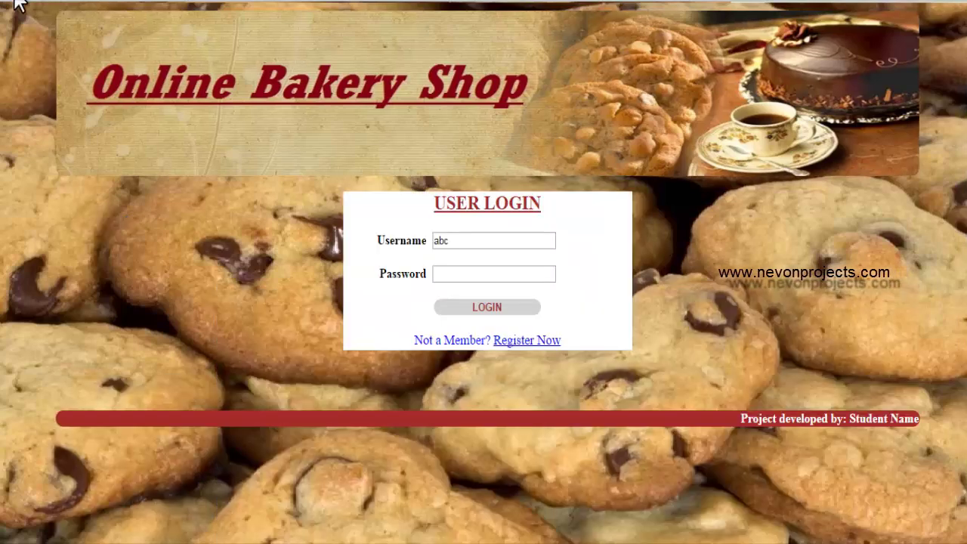
- Fill the registration form with the customer's names, autofilled details, Male gender and contact number
click(533, 342)
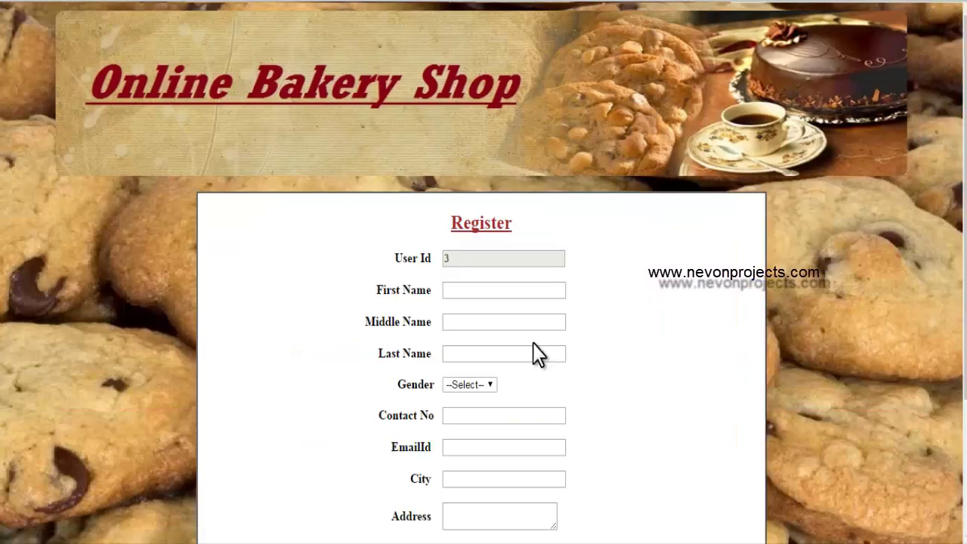
scroll(484, 272, down, 1)
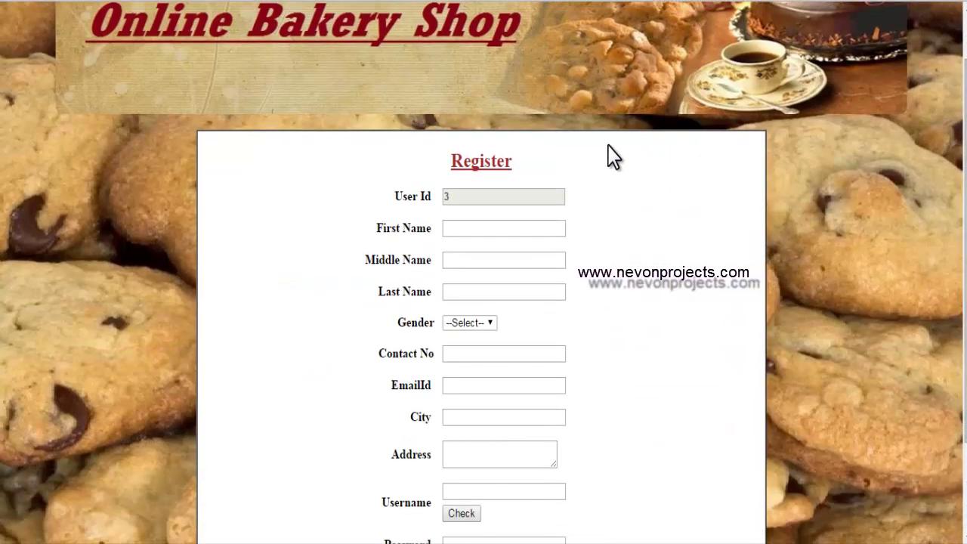
click(459, 229)
text(John)
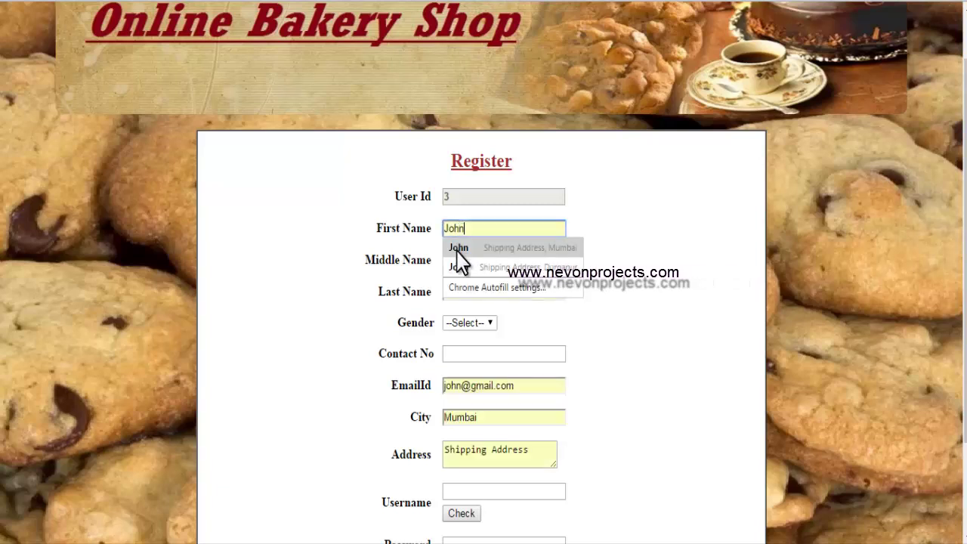
click(457, 250)
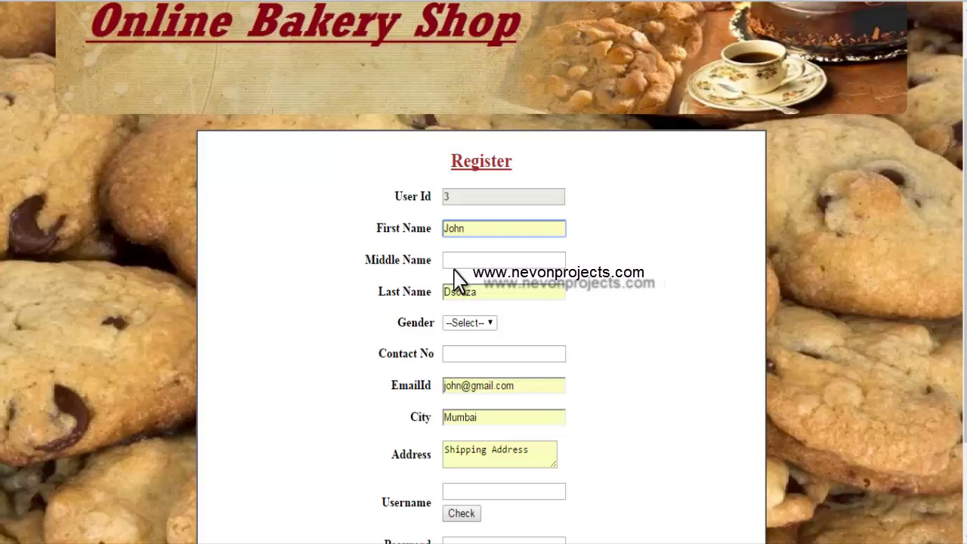
click(457, 259)
text(xyz)
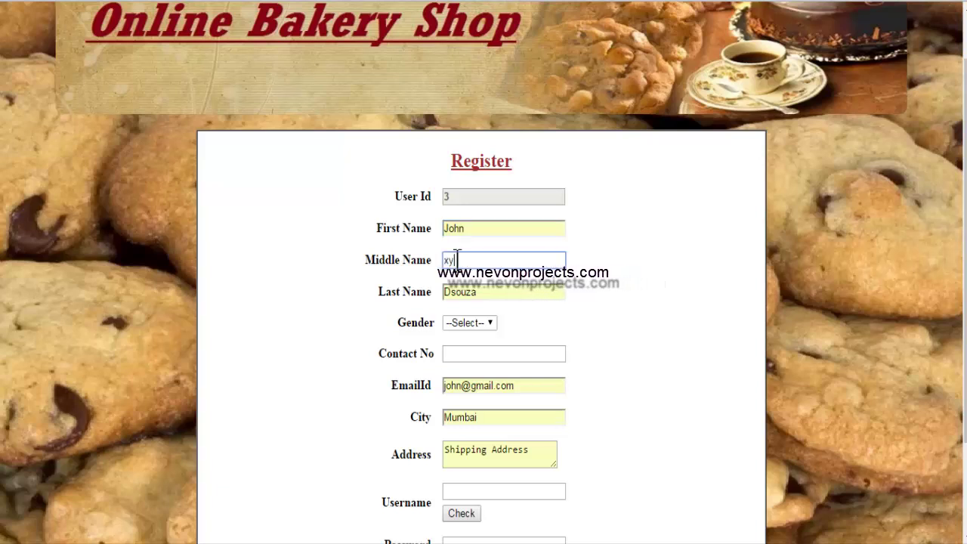
click(456, 325)
click(456, 351)
click(457, 352)
click(458, 352)
click(465, 373)
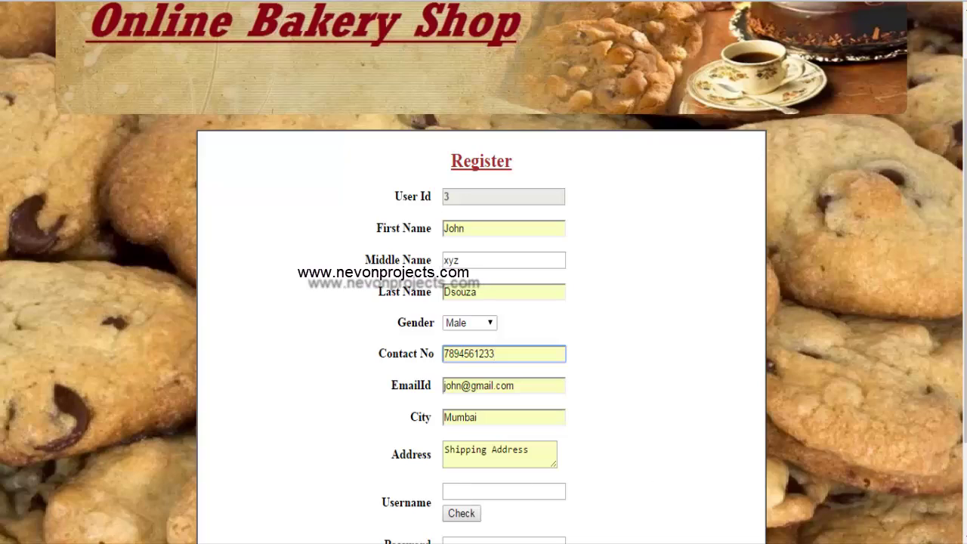
- Enter a username, confirm it is available, set a password and submit the registration
scroll(563, 450, down, 2)
click(473, 368)
text(xxx)
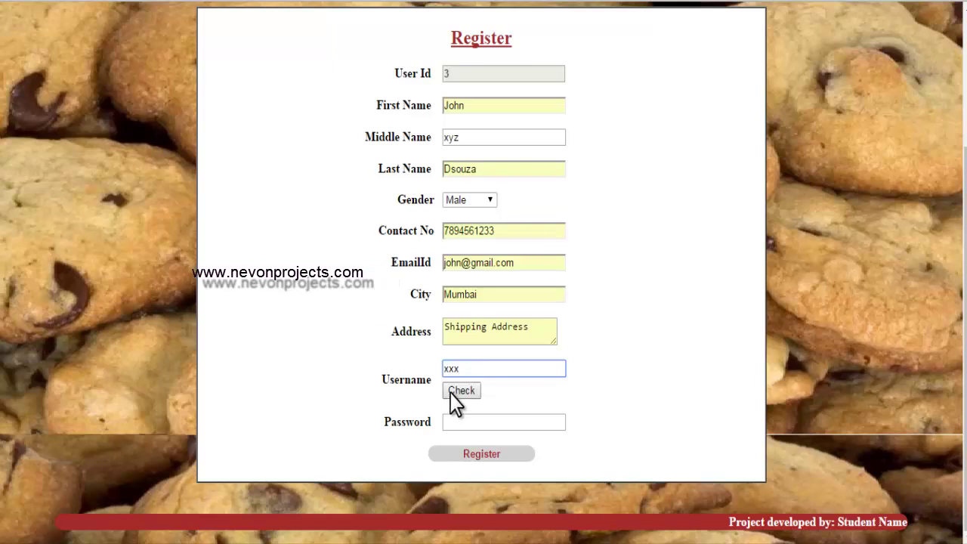
click(457, 393)
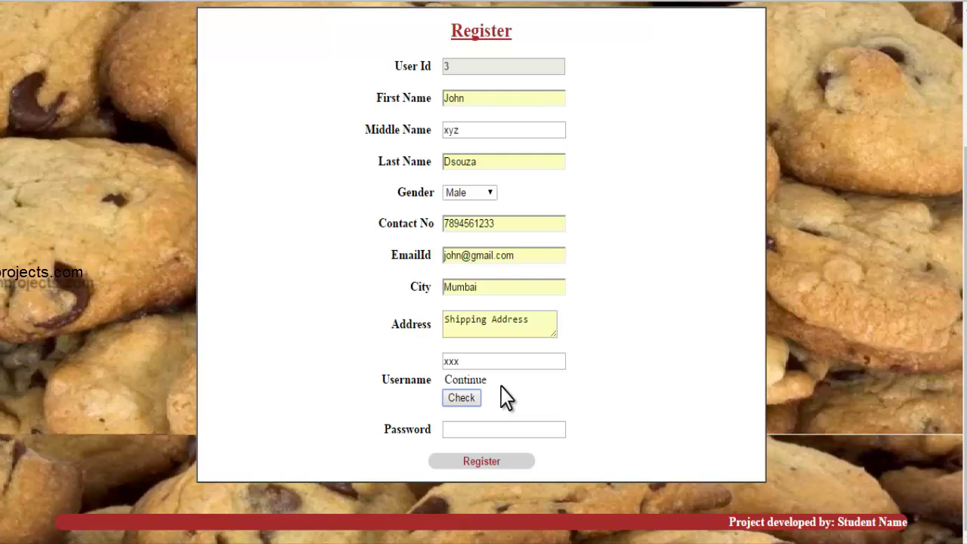
click(455, 432)
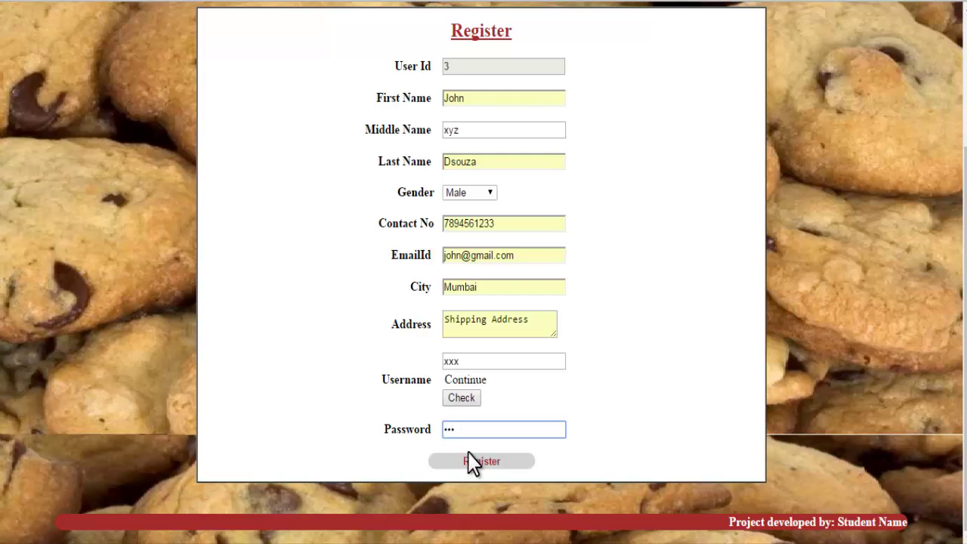
click(479, 463)
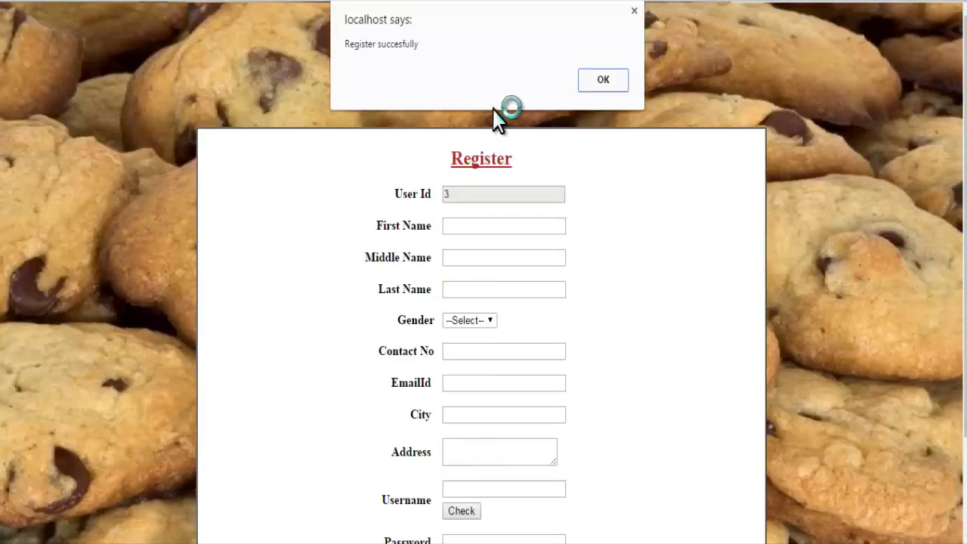
- Dismiss the registration alert and log in with the new customer account
click(602, 89)
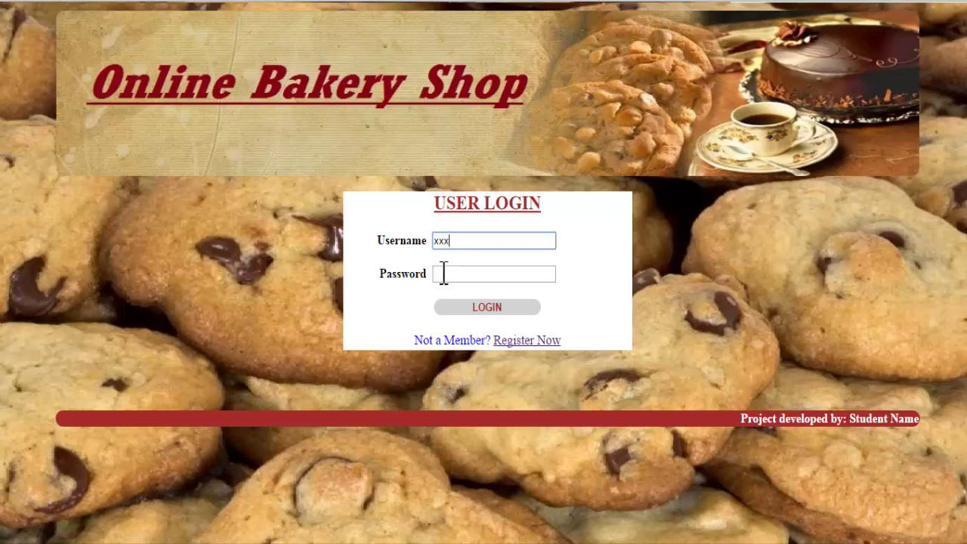
click(488, 308)
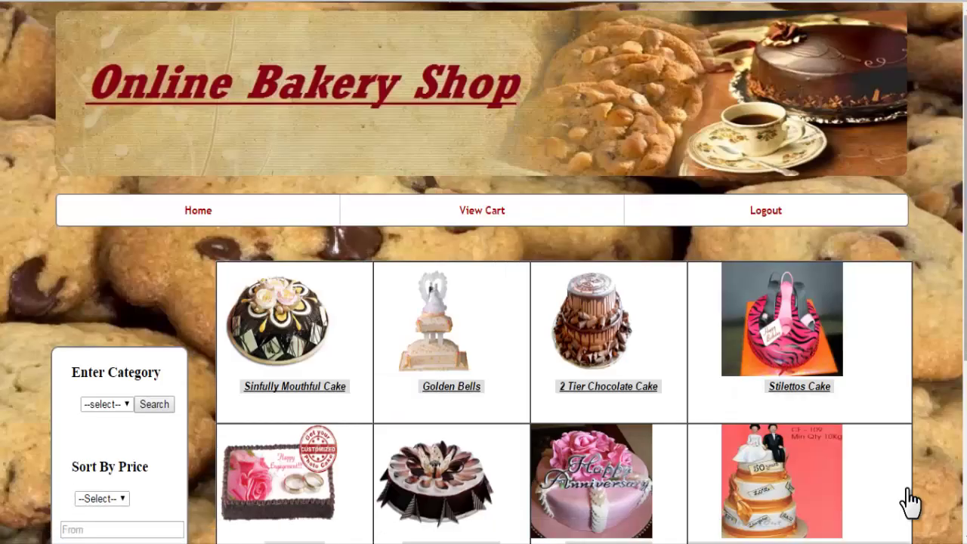
- Filter the catalogue to the Pastries category and open the Angel food cake page
scroll(911, 502, down, 2)
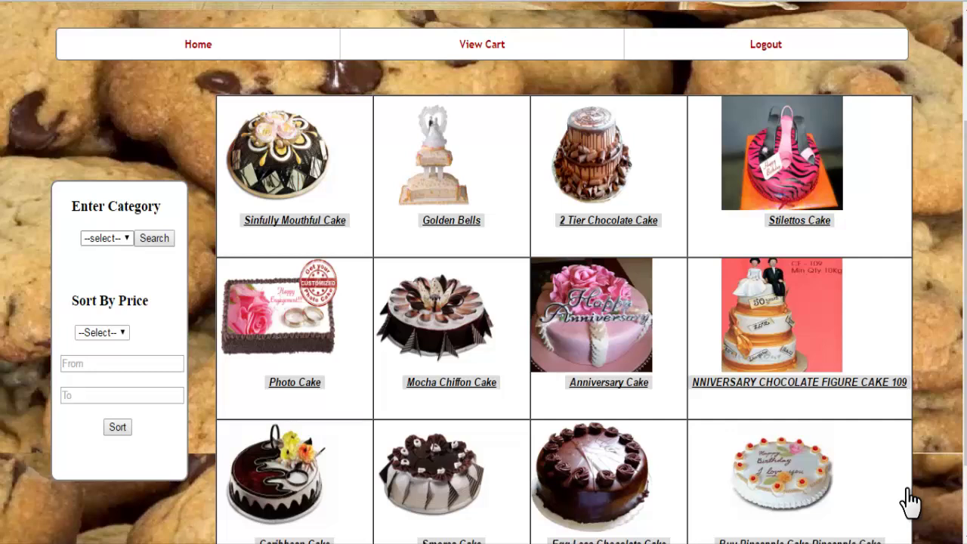
key(alt+Down)
key(Down)
key(Down)
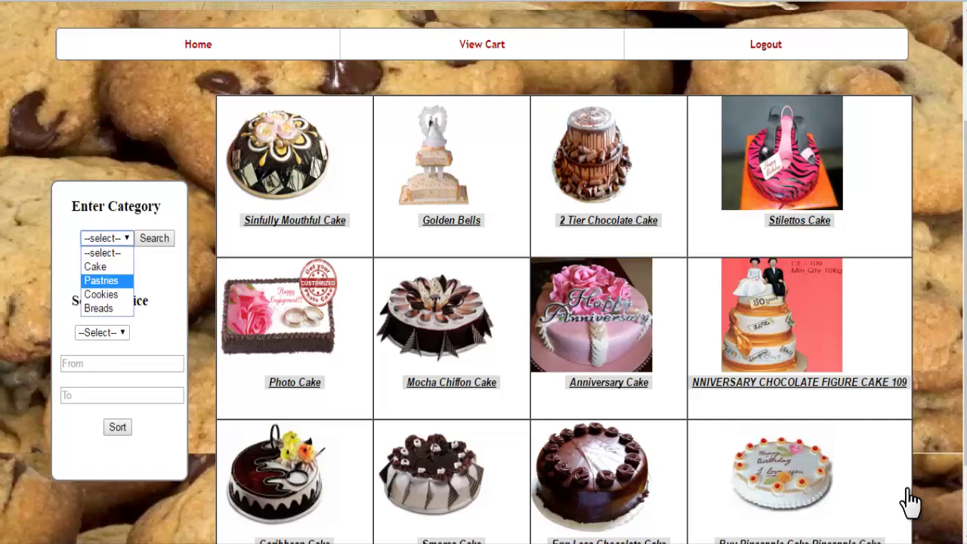
key(Escape)
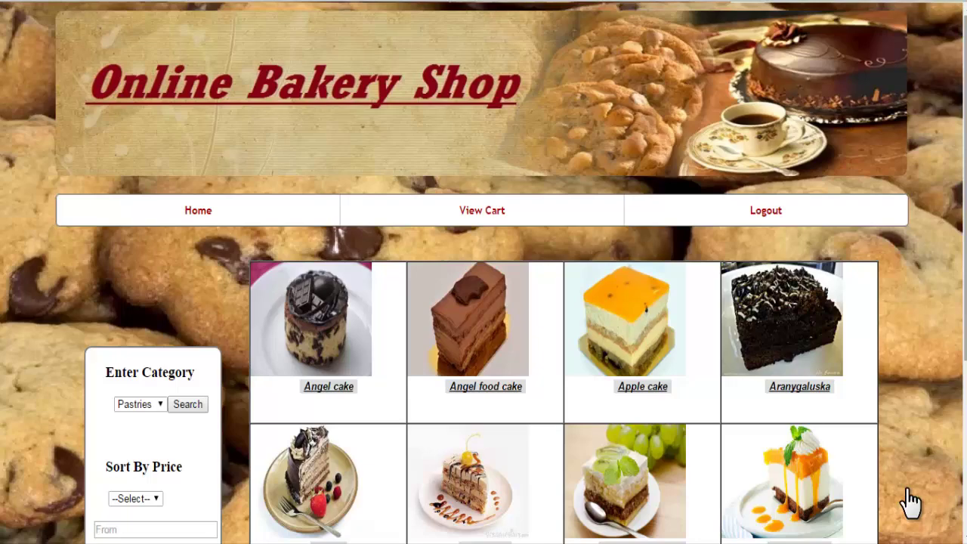
scroll(910, 502, down, 3)
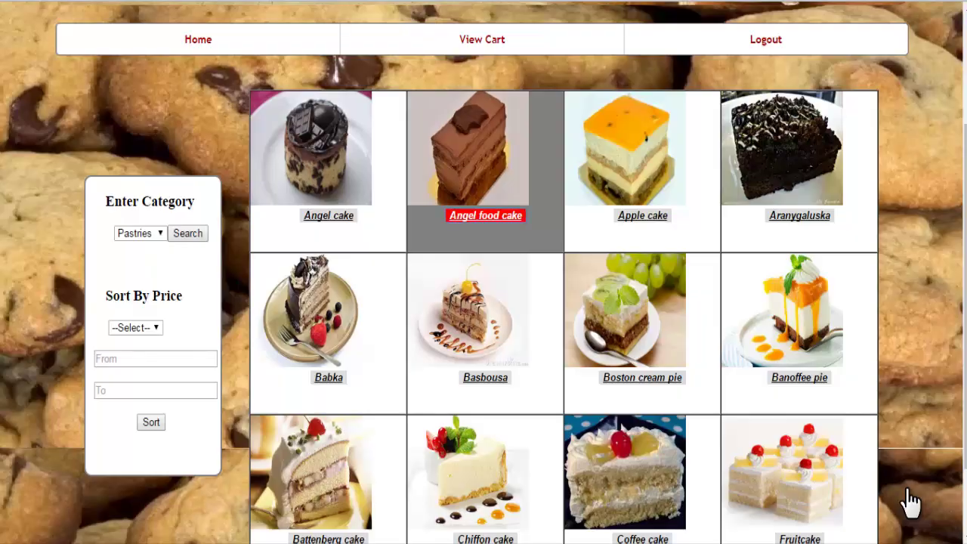
key(Return)
- Order Angel food cake (95) and dismiss the item-added confirmation
scroll(910, 502, down, 3)
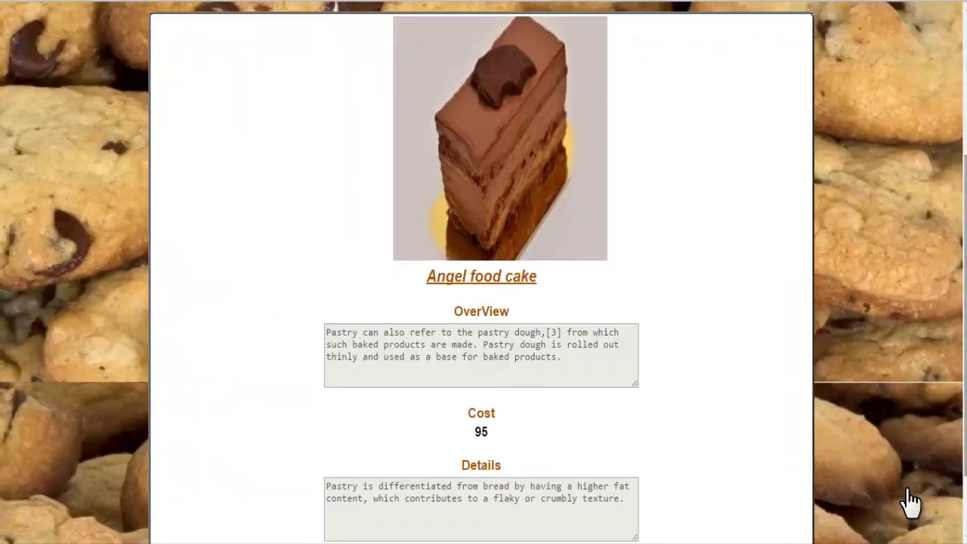
scroll(910, 502, down, 2)
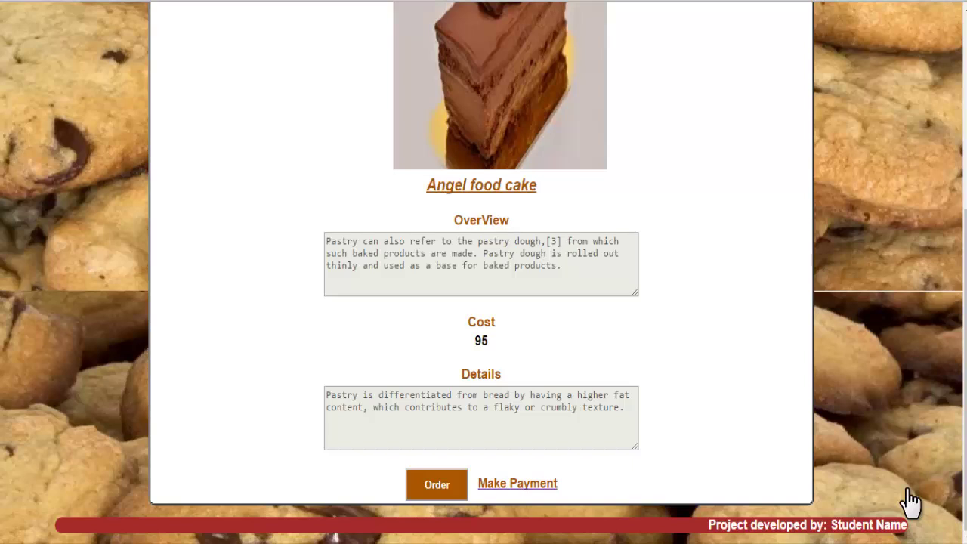
key(Tab)
key(Return)
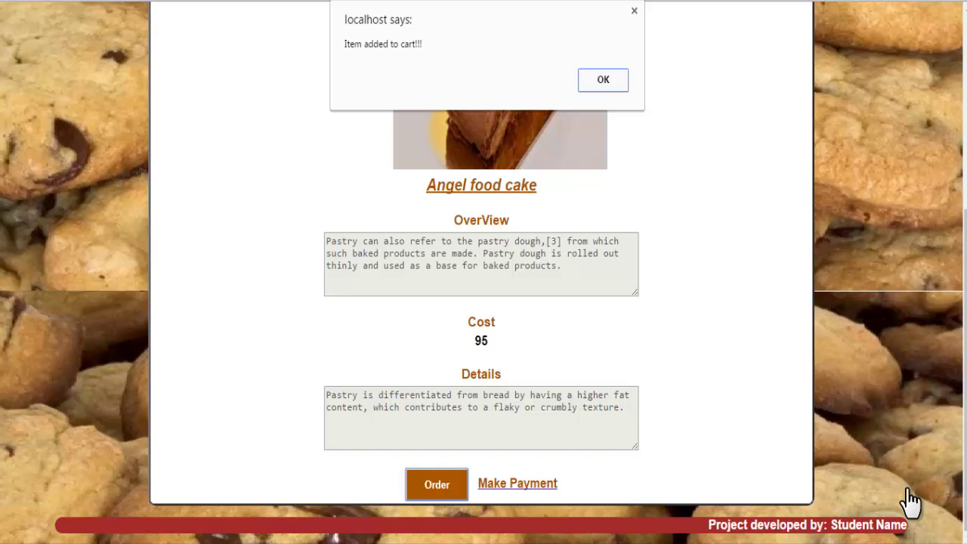
key(Return)
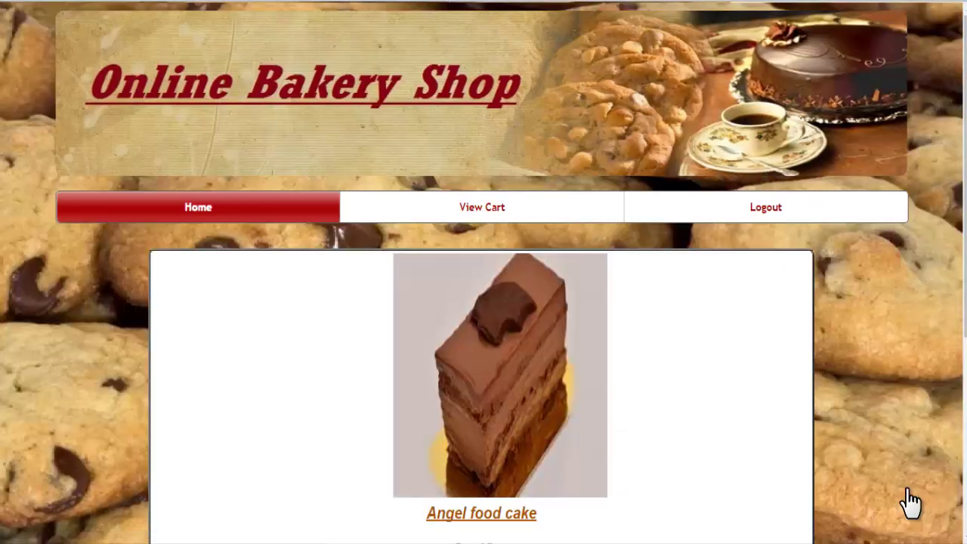
- Go back Home and order Sinfully Mouthful Cake (500) from its detail page
key(Tab)
key(Return)
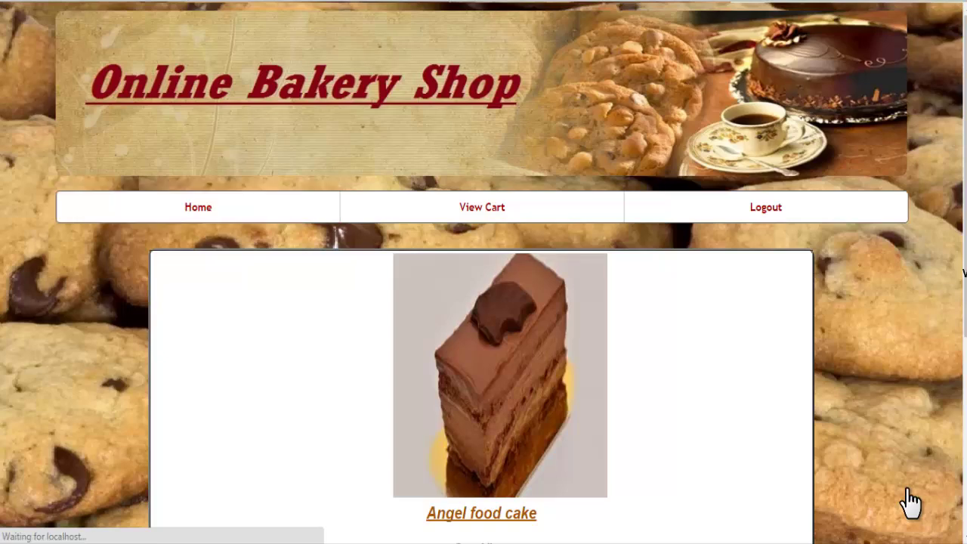
key(Tab)
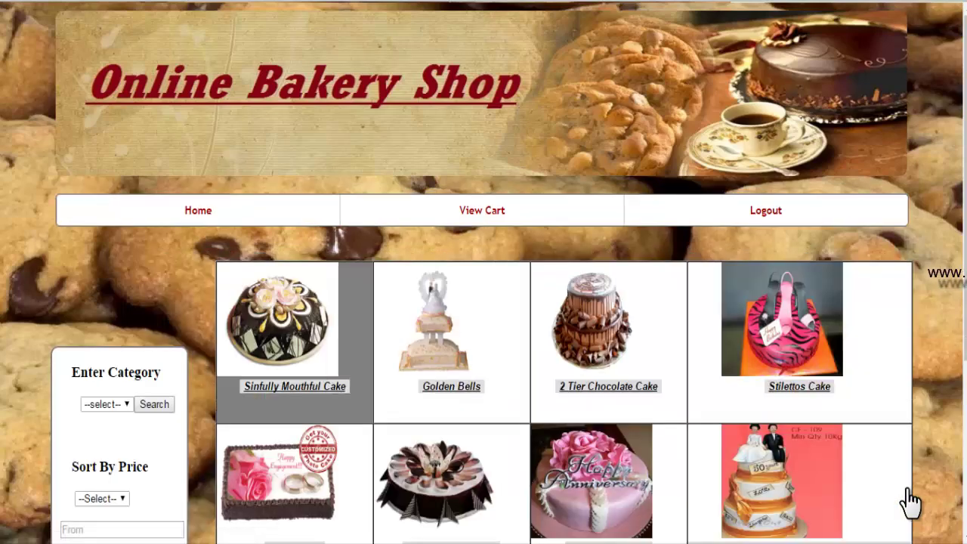
key(Return)
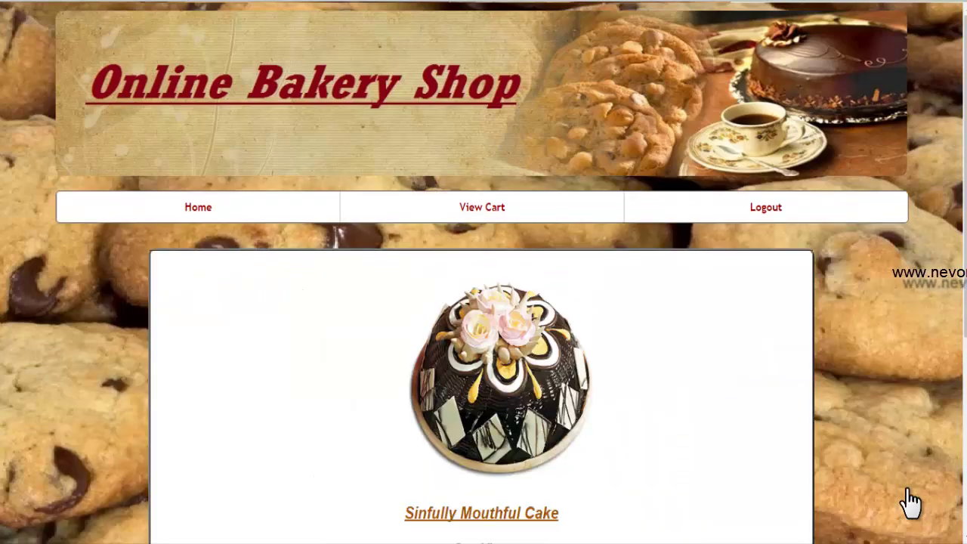
scroll(912, 502, down, 4)
key(Tab)
key(Return)
key(Return)
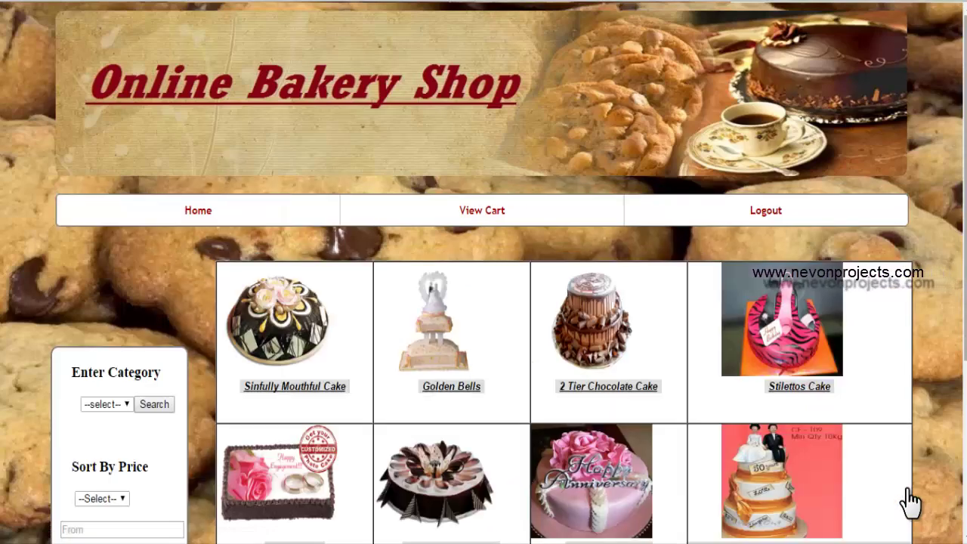
scroll(911, 503, down, 3)
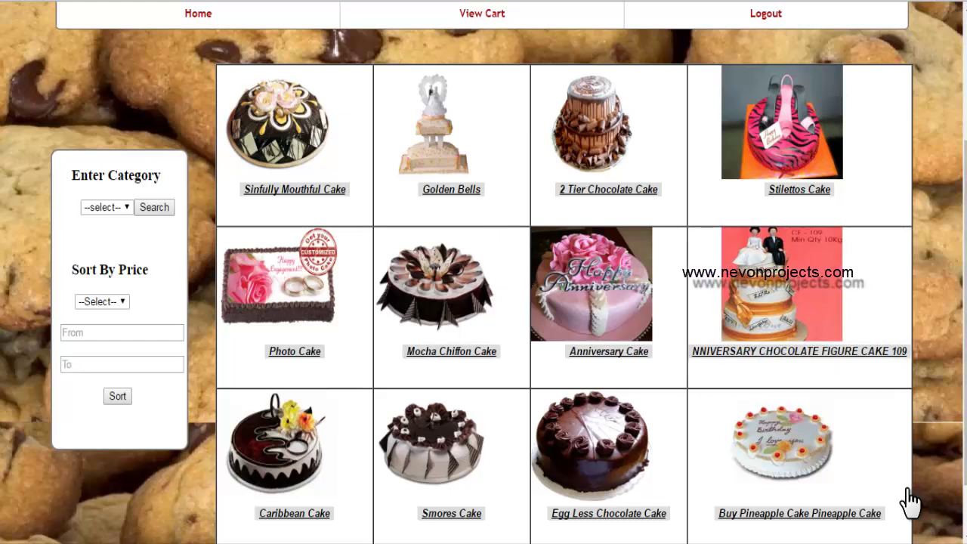
- Enter a Sort By Price range from 1000 to 5000 and submit it
click(102, 301)
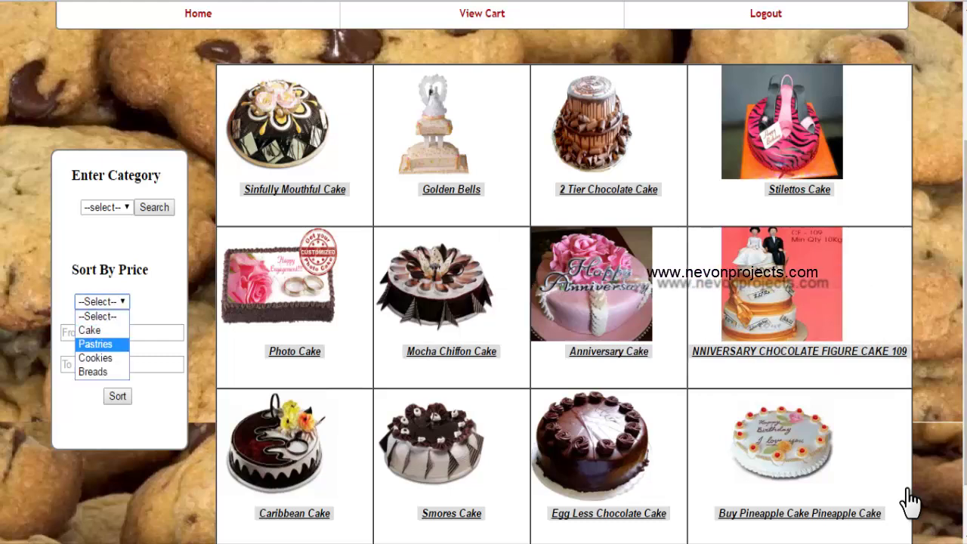
key(Escape)
key(Down)
key(Down)
key(Tab)
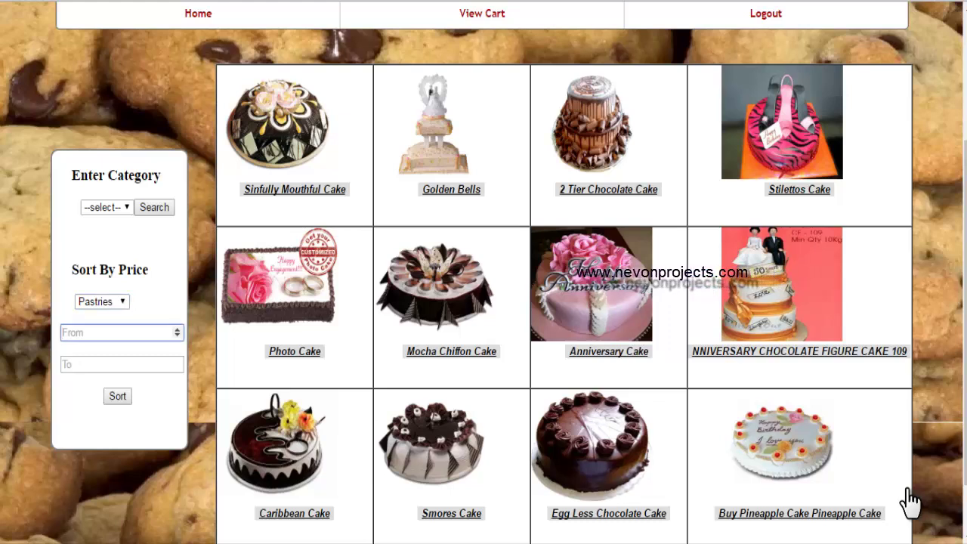
text(1000)
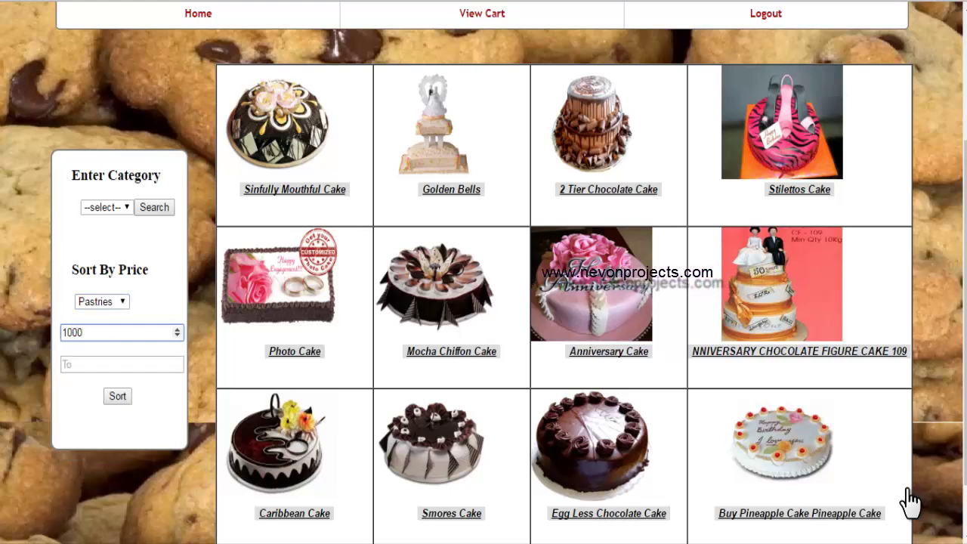
key(Tab)
text(5000)
key(Return)
scroll(910, 500, down, 3)
- Set the sort category to Cake, re-sort the 1000–5000 range, and open View Cart
key(alt+Down)
key(Up)
key(Escape)
key(Up)
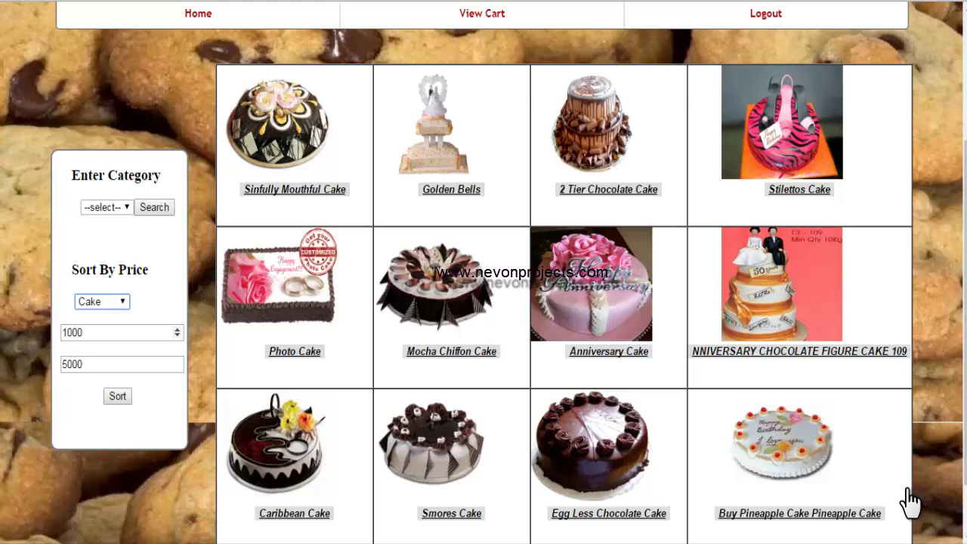
key(Return)
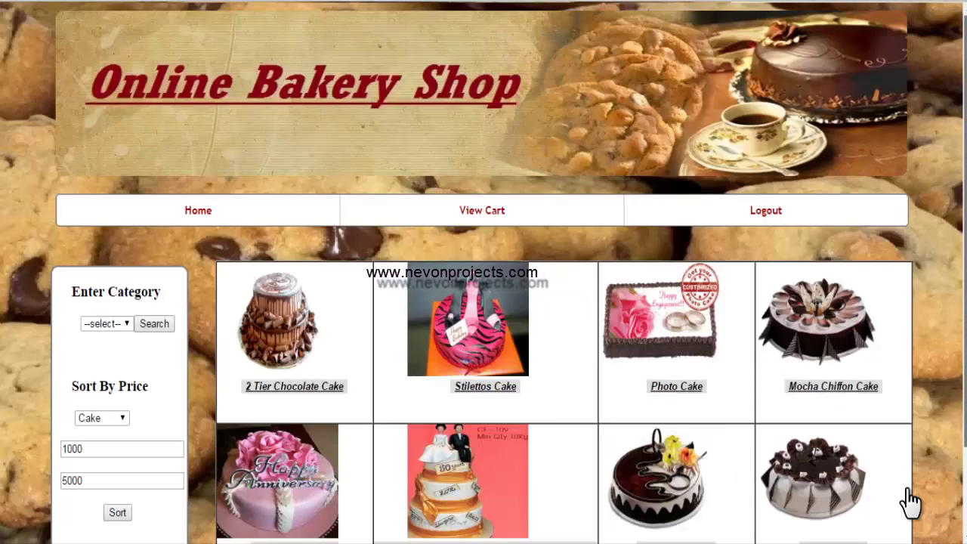
scroll(910, 501, down, 3)
key(shift+Tab)
key(shift+Tab)
key(shift+Tab)
key(shift+Tab)
key(shift+Tab)
key(shift+Tab)
key(shift+Tab)
key(shift+Tab)
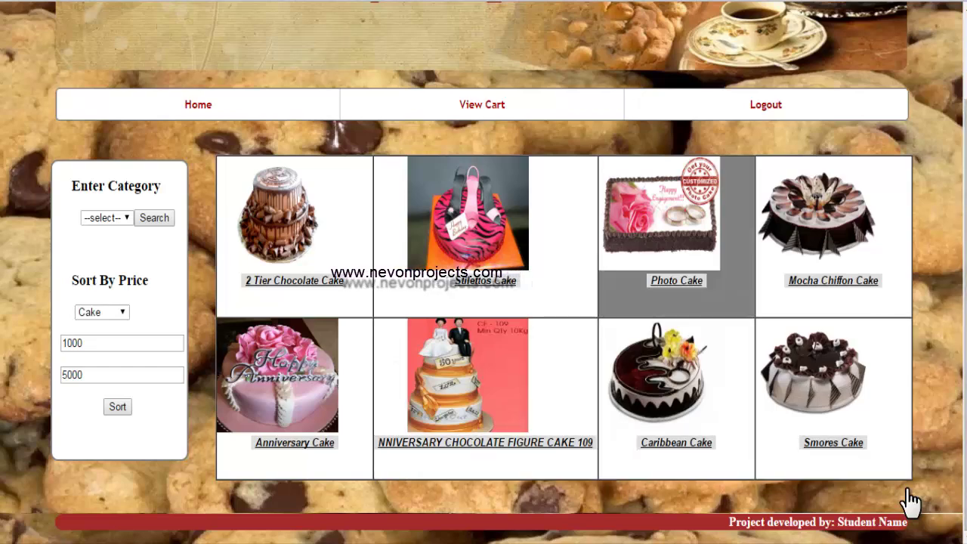
key(Return)
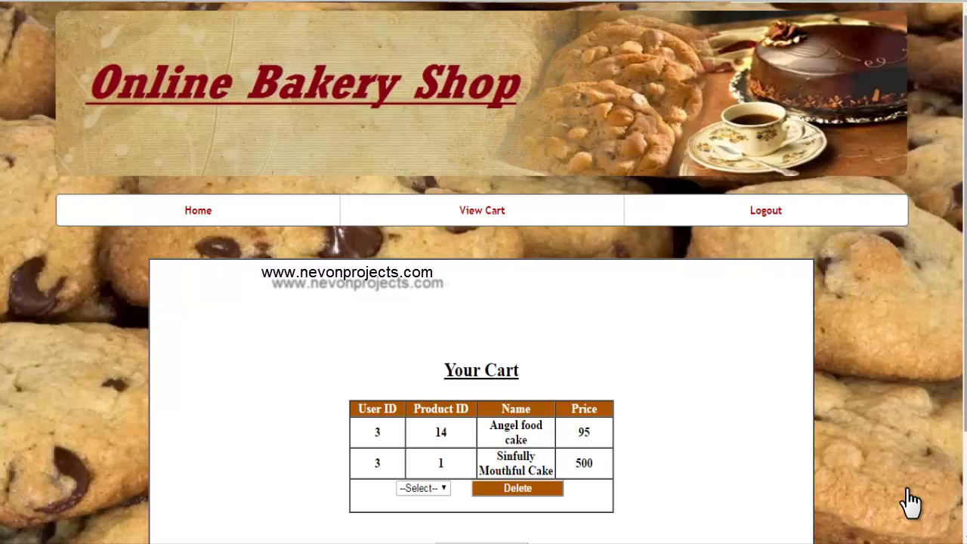
- Pick product 14 in the delete dropdown and press Confirm order to reveal the payment form
scroll(910, 501, down, 3)
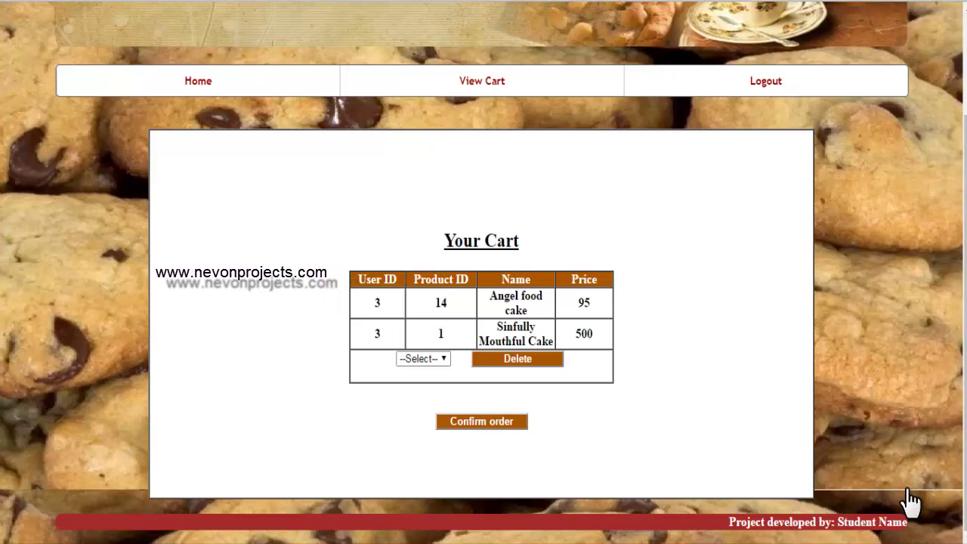
key(alt+Down)
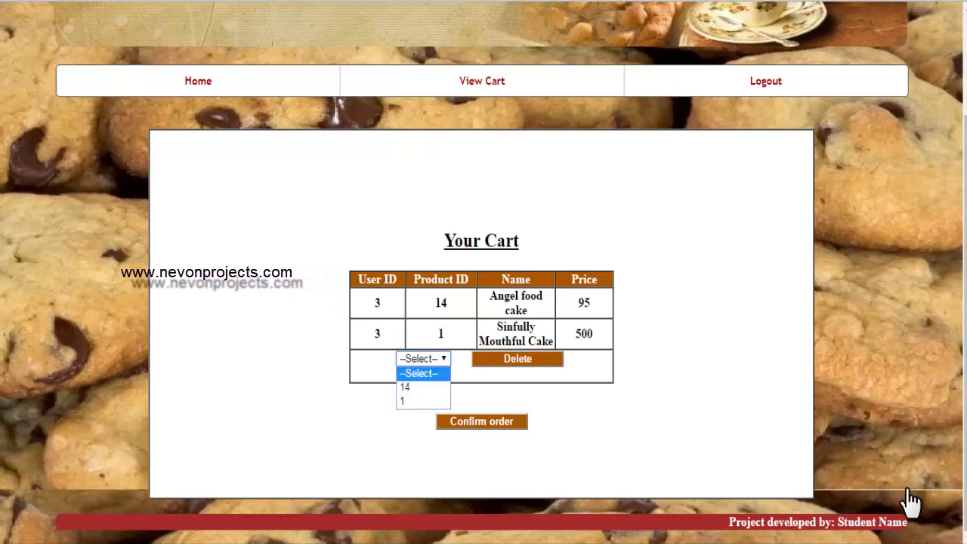
key(Down)
key(Return)
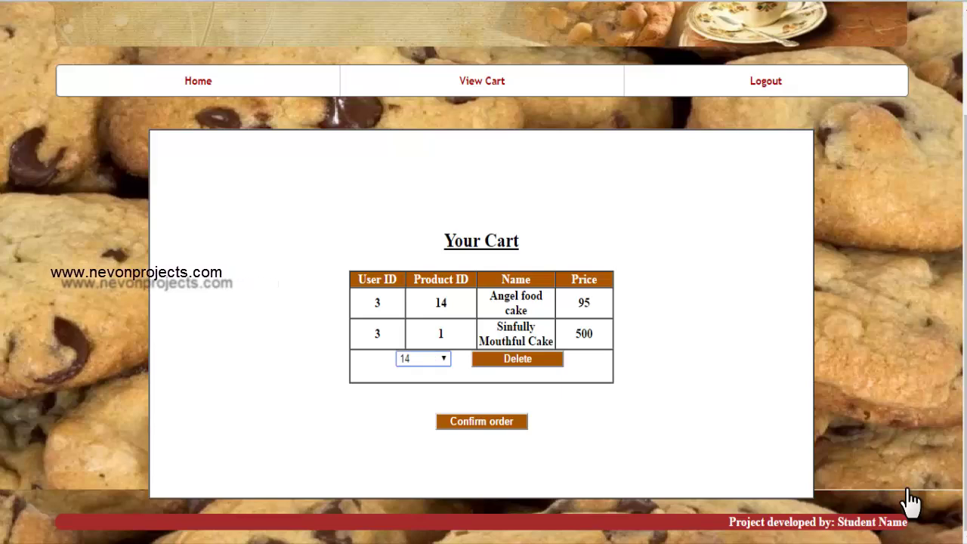
key(Tab)
key(Tab)
key(Return)
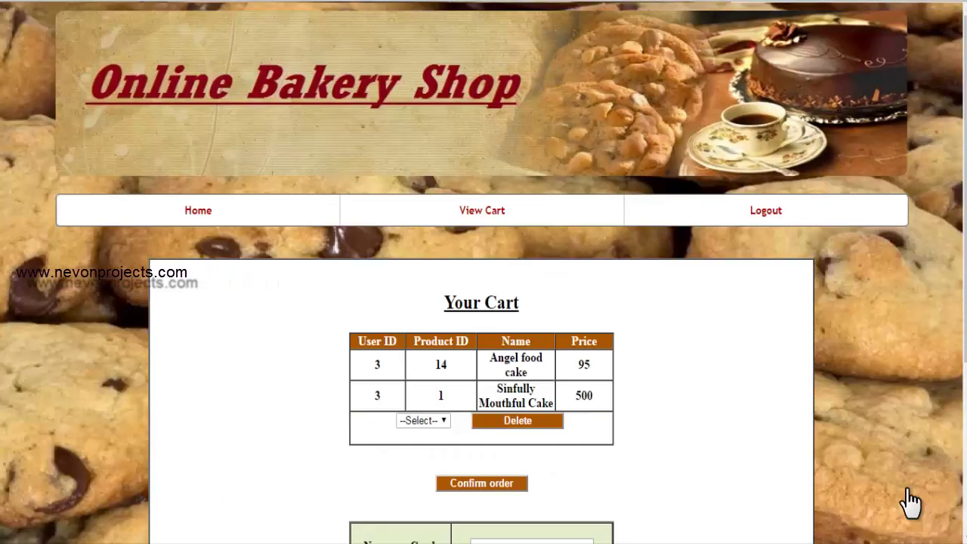
- Fill Name on Card and Credit Card No from the saved autocomplete suggestions
scroll(910, 502, down, 3)
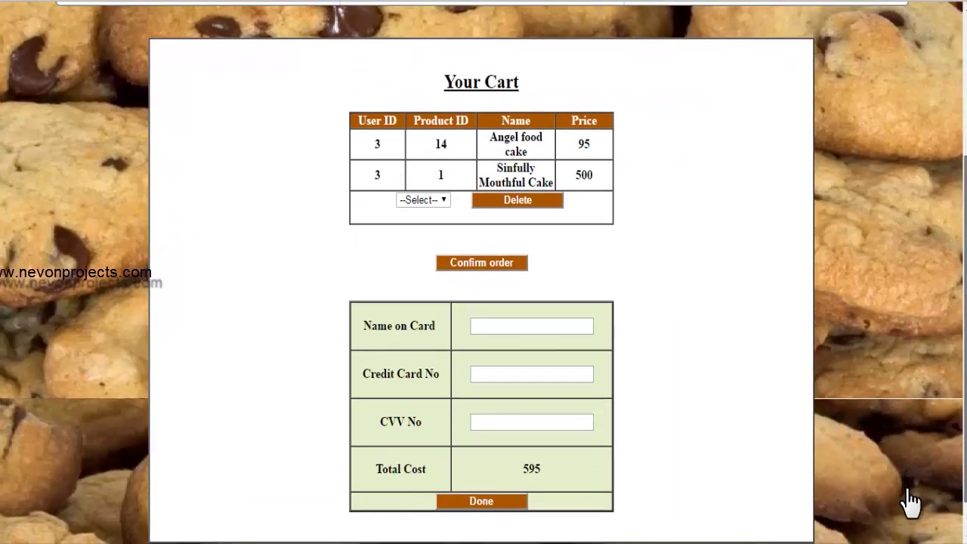
key(Tab)
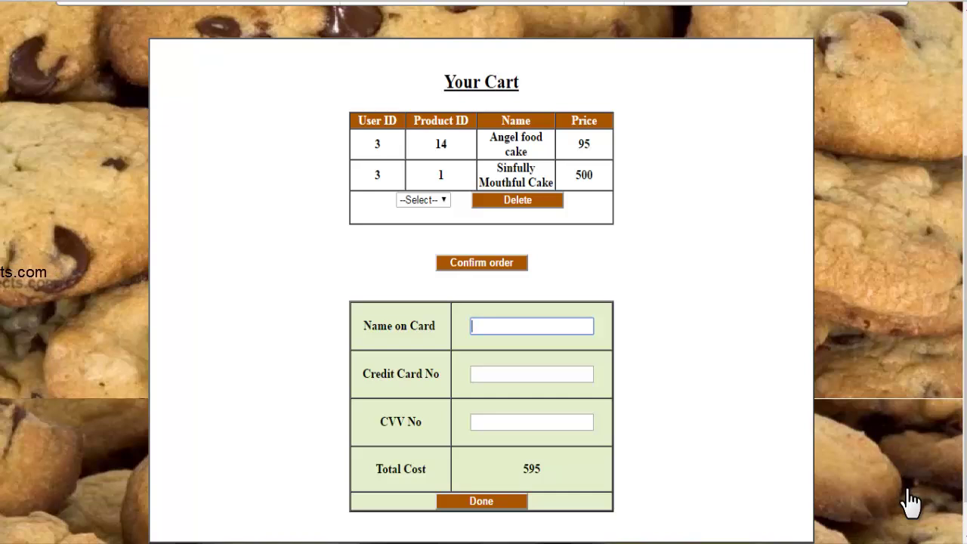
text(j)
key(Down)
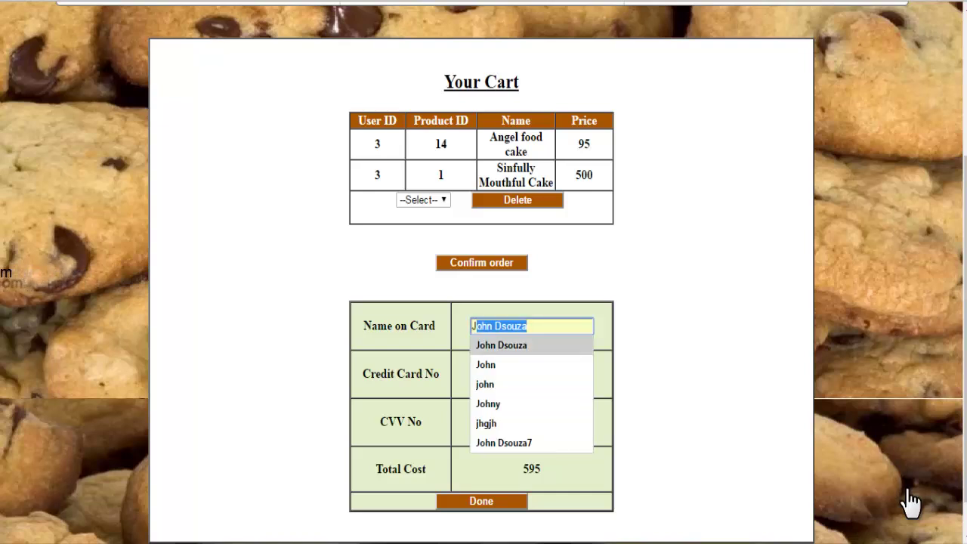
key(Return)
key(Tab)
text(7)
key(Down)
key(Return)
key(Tab)
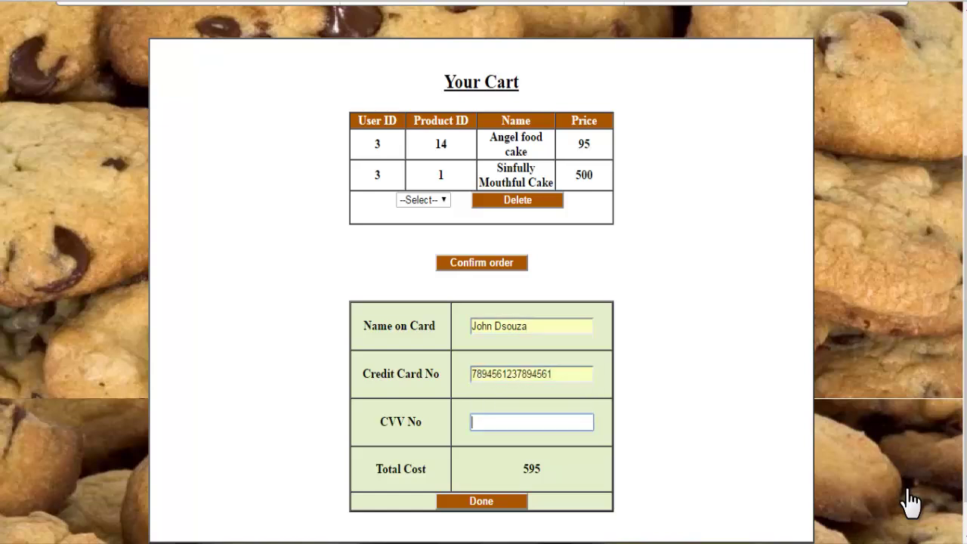
text(123)
key(Down)
key(Up)
key(Escape)
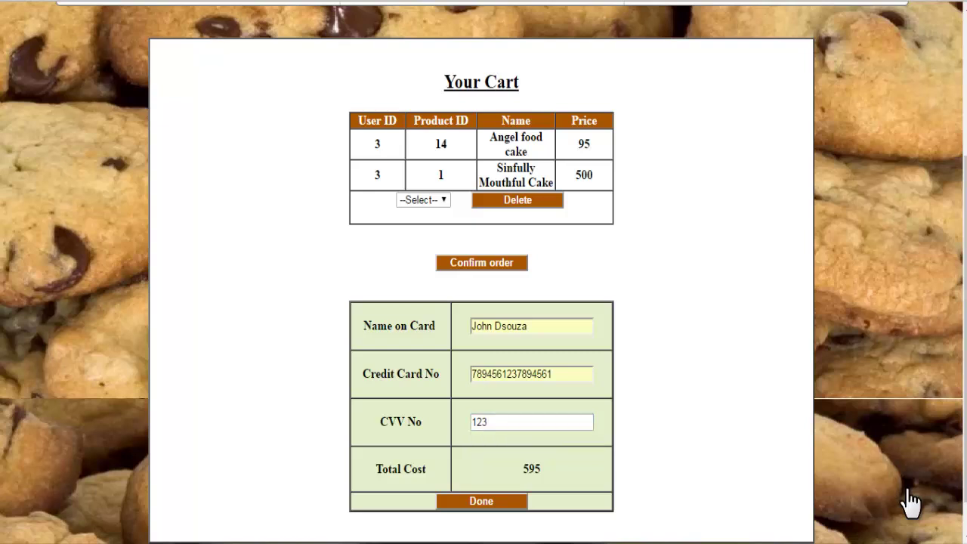
key(Return)
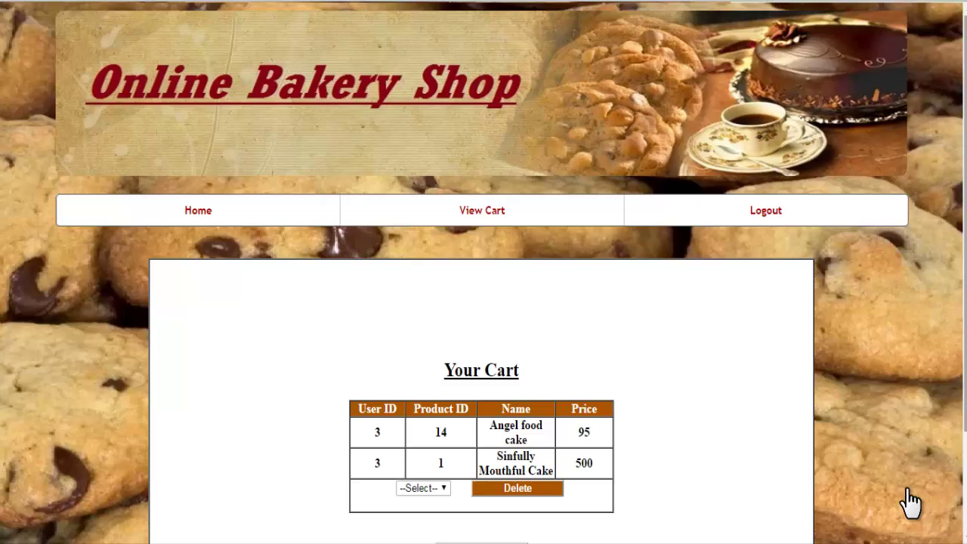
- Log out of the customer account using Logout in the top menu bar
scroll(910, 502, down, 3)
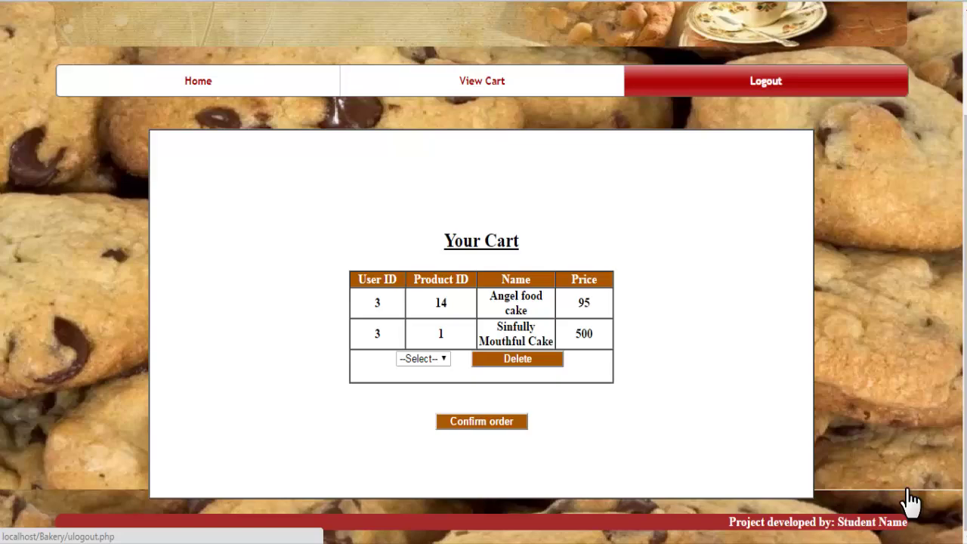
key(Return)
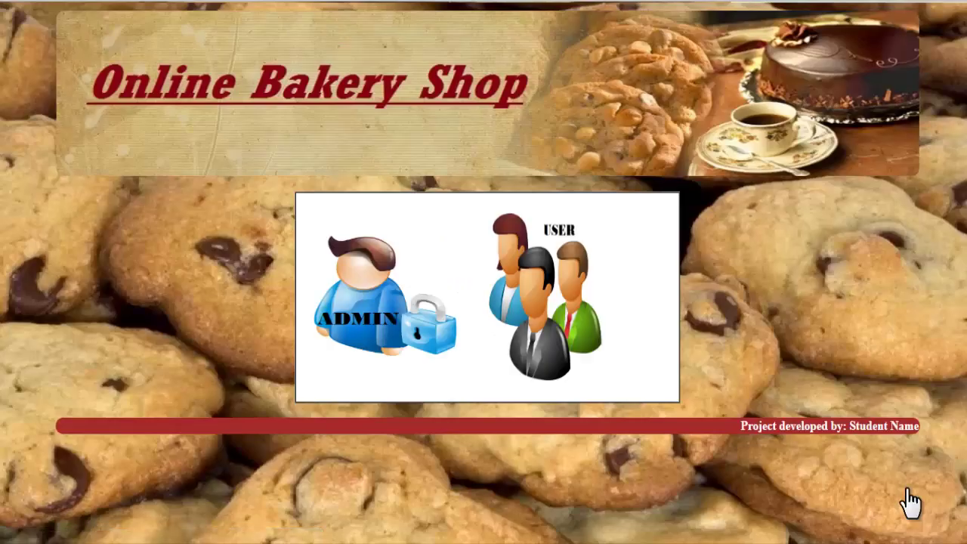